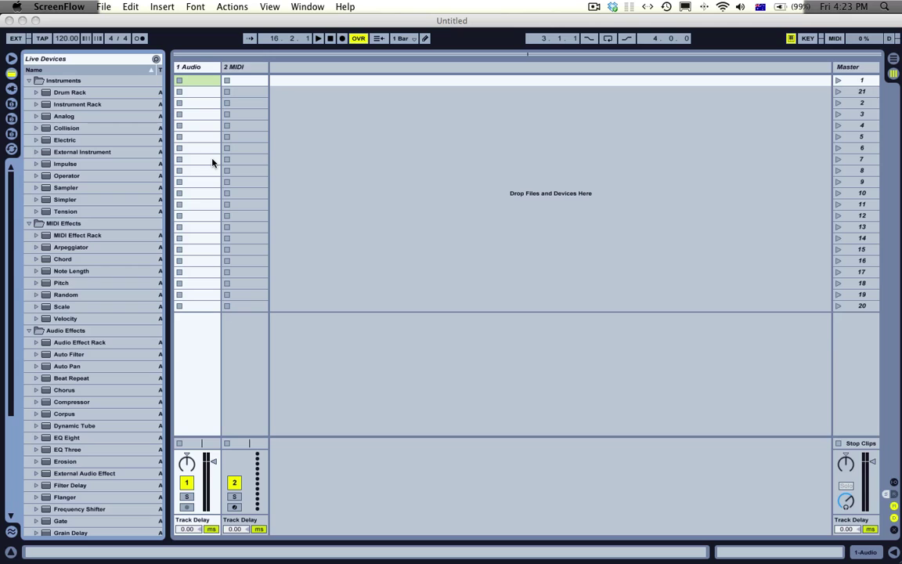
Step: Show the Sets folder in the file browser and expand the project folders from TEMPLATE Project up to 5. Suave EP set Project
left_click(10, 121)
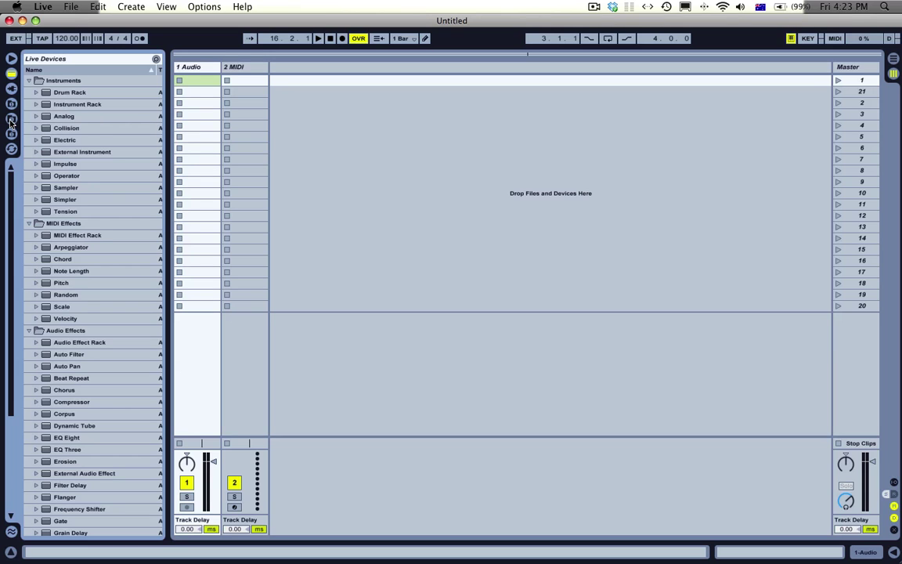
left_click(12, 119)
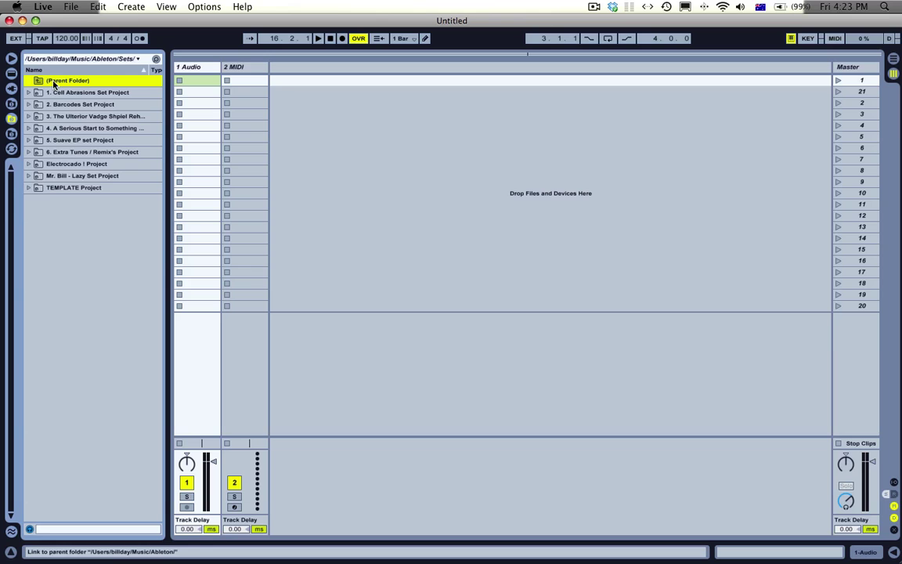
left_click(29, 187)
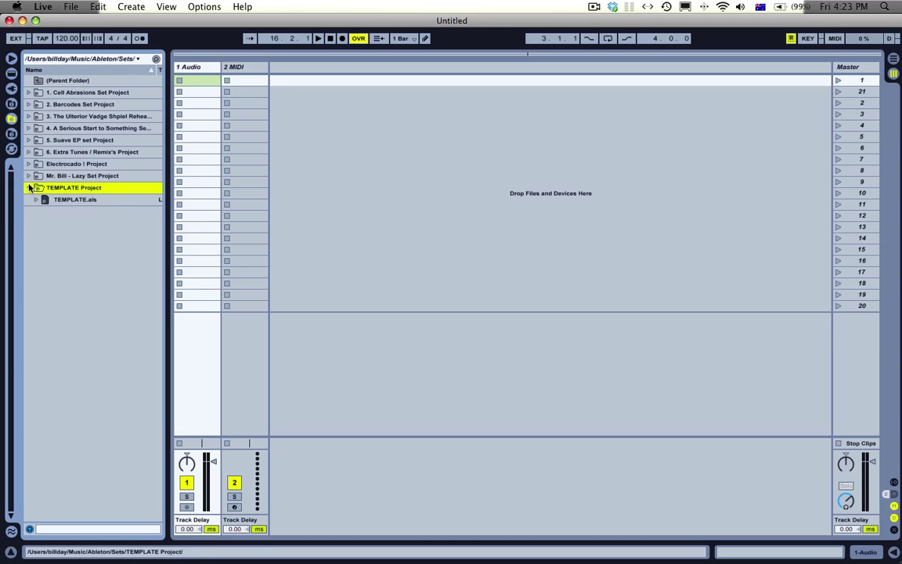
left_click(29, 175)
left_click(29, 163)
left_click(28, 152)
left_click(29, 140)
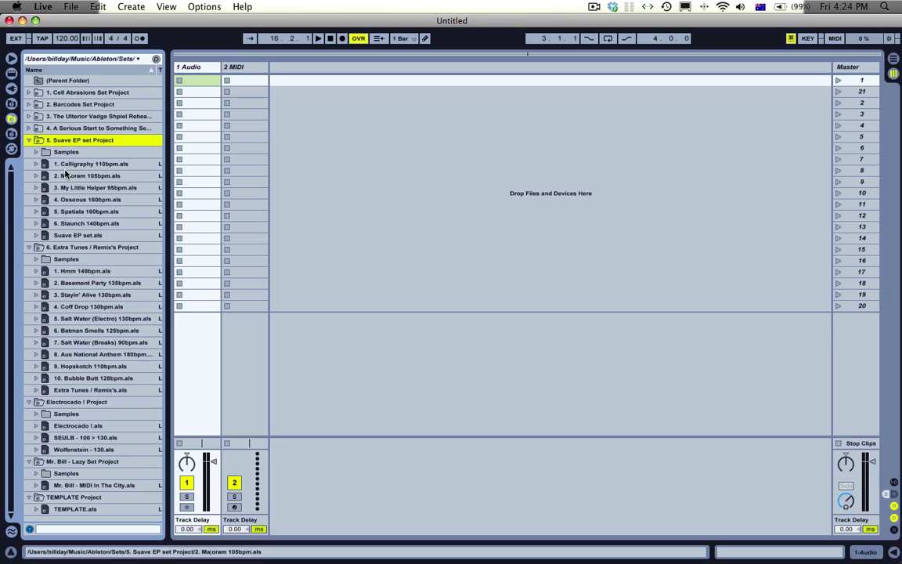
Step: Collapse the 6. Extra Tunes / Remix's, Electrocado !, Mr. Bill - Lazy Set and TEMPLATE project folders, leaving only 5. Suave EP set Project expanded
left_click(29, 246)
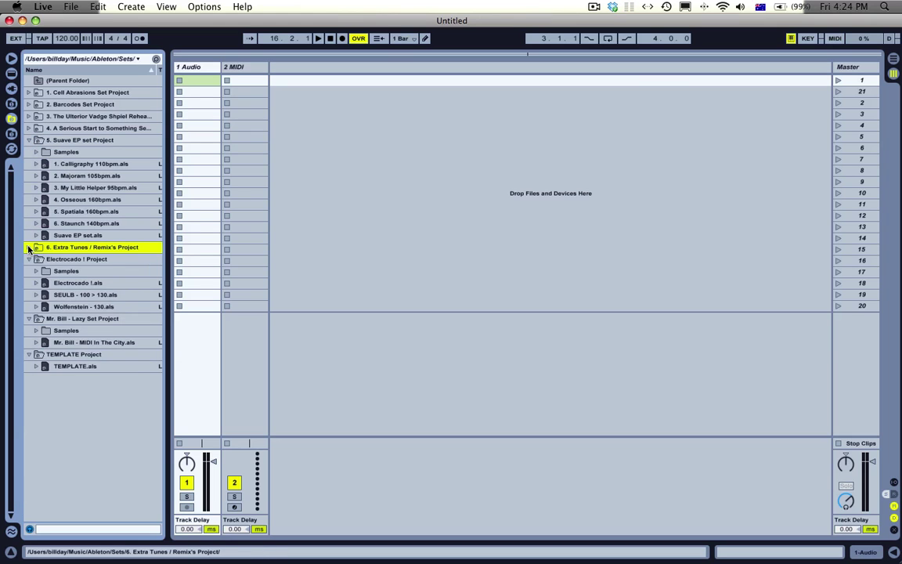
left_click(29, 258)
left_click(29, 271)
left_click(29, 283)
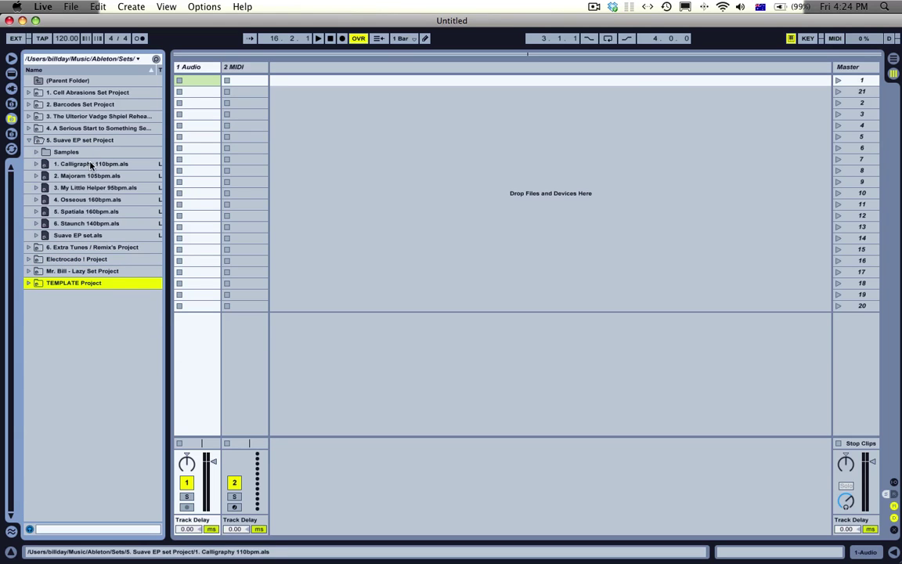
Step: Open the Live set 1. Calligraphy 110bpm.als and look through its clips
double_click(92, 163)
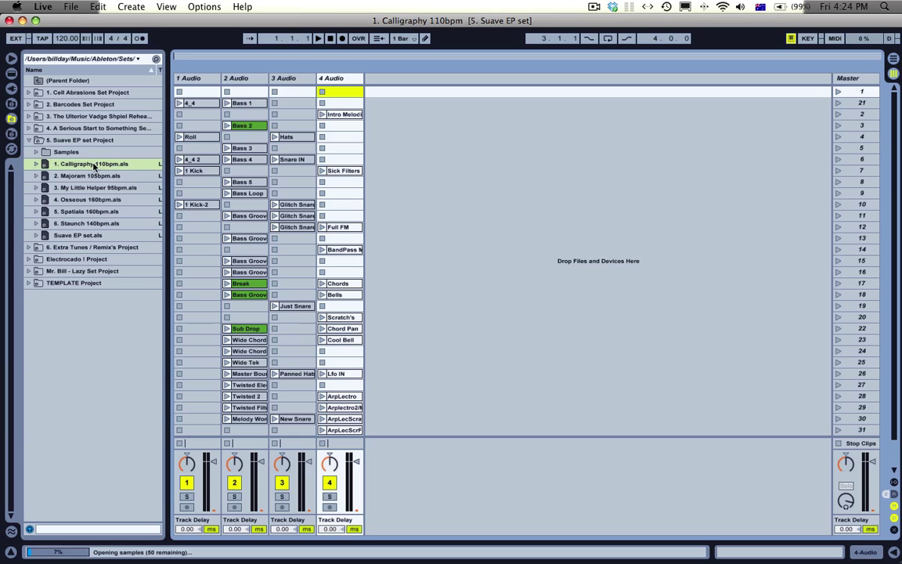
scroll(320, 220, "down", 3)
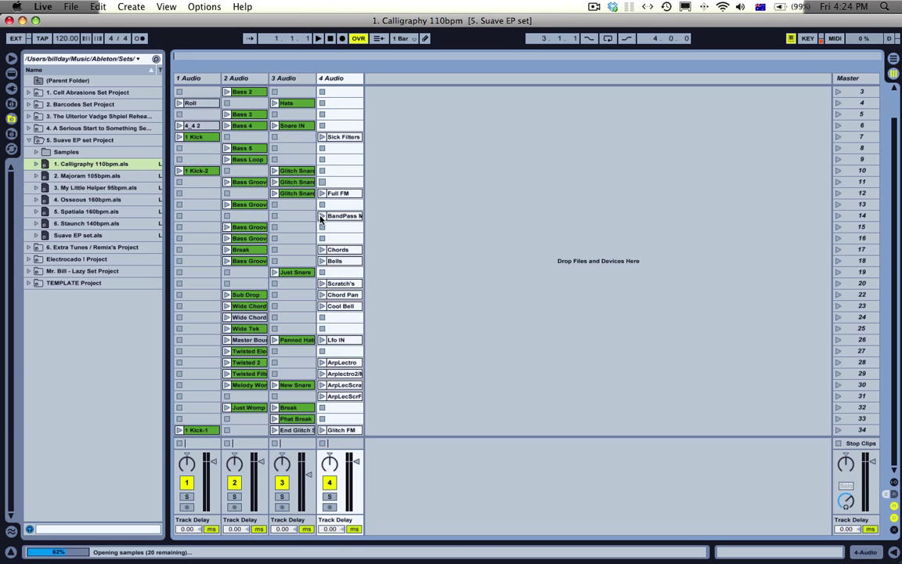
scroll(320, 220, "up", 3)
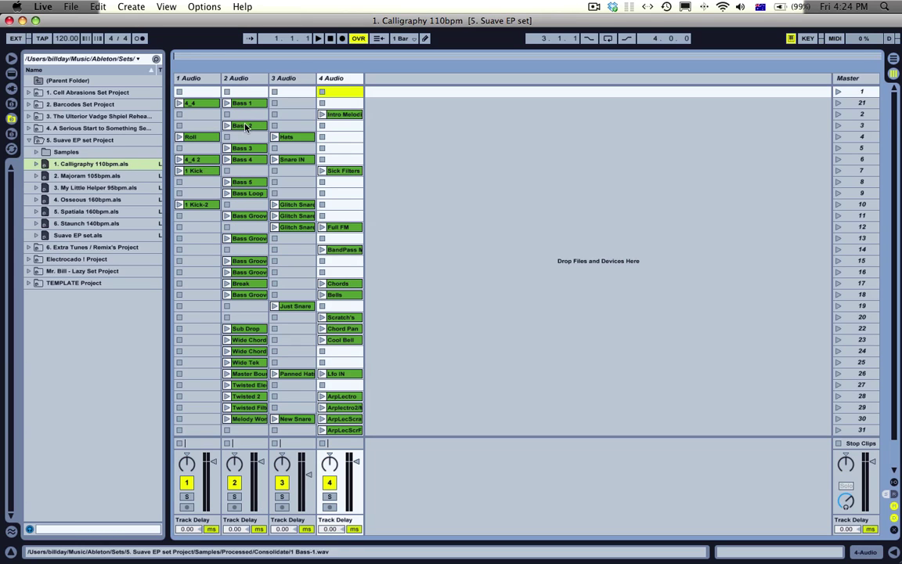
Step: Start saving the Live set under a new name, go up to the Sets folder, and widen the folder column to show full project names
left_click(70, 6)
left_click(110, 127)
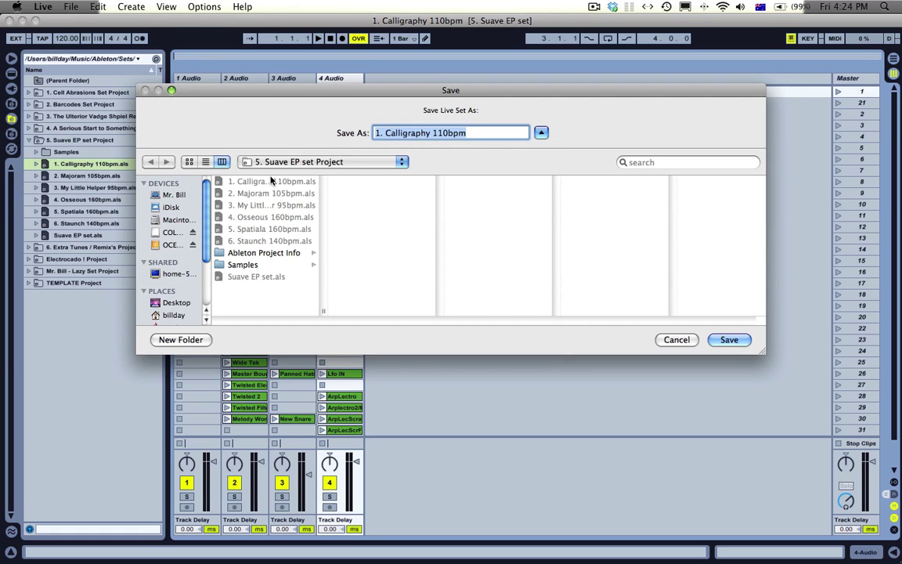
left_click(291, 162)
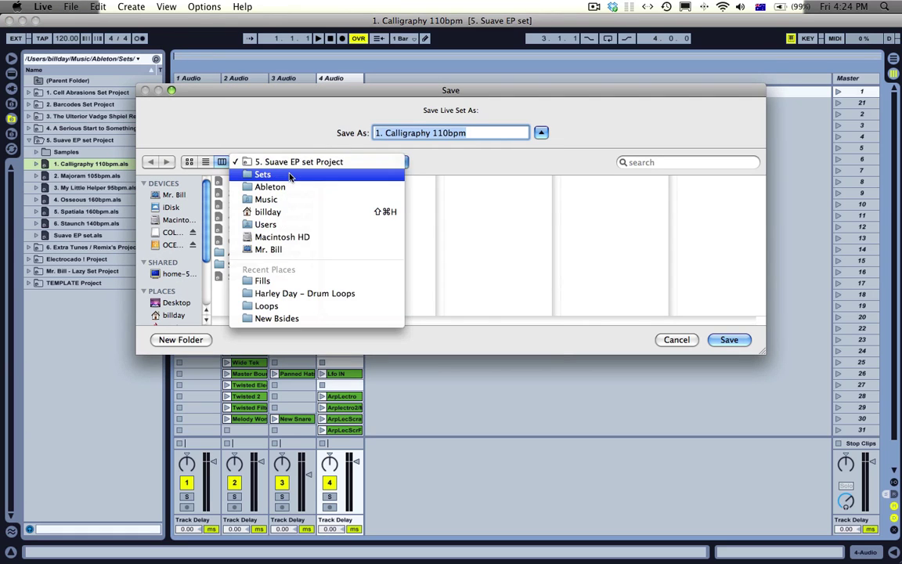
left_click(258, 173)
left_click(273, 162)
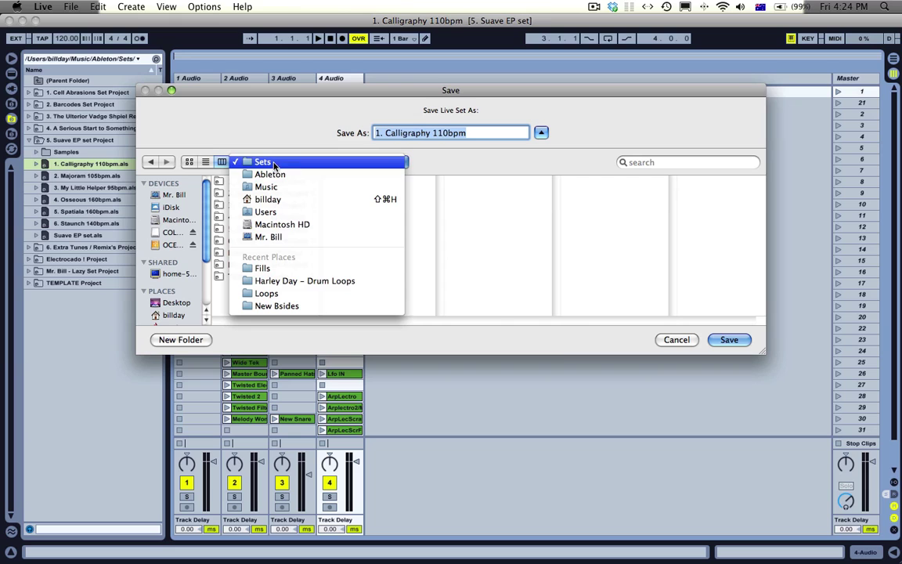
left_click(282, 163)
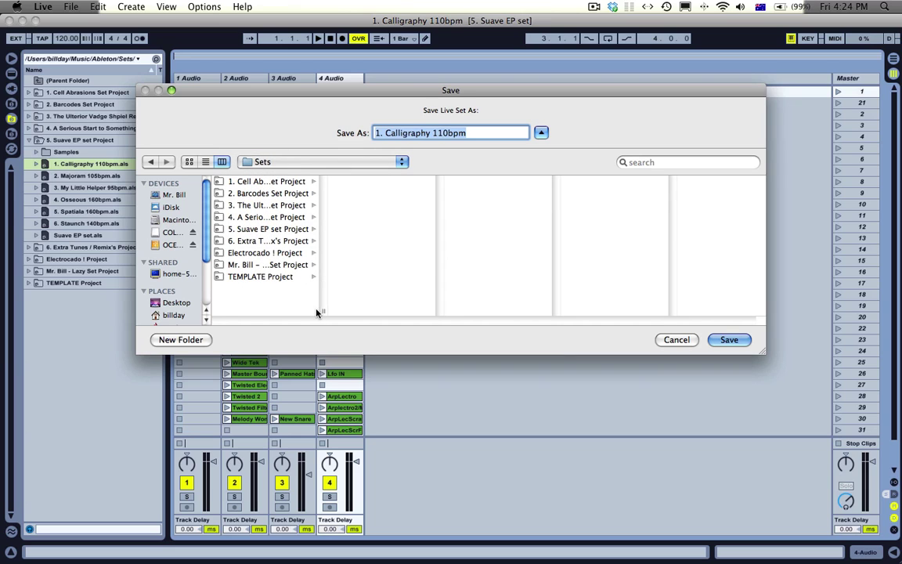
left_click_drag(324, 313, 462, 311)
Step: Examine the contents of the Cell Abrasions, Barcodes and Suave EP set project folders, and cancel the save
left_click(245, 181)
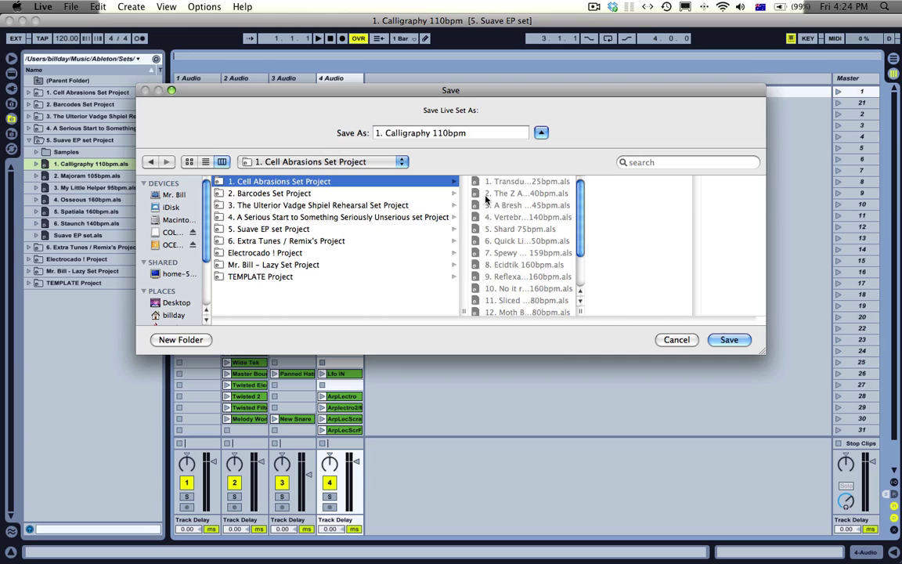
scroll(511, 209, "down", 2)
scroll(505, 208, "up", 2)
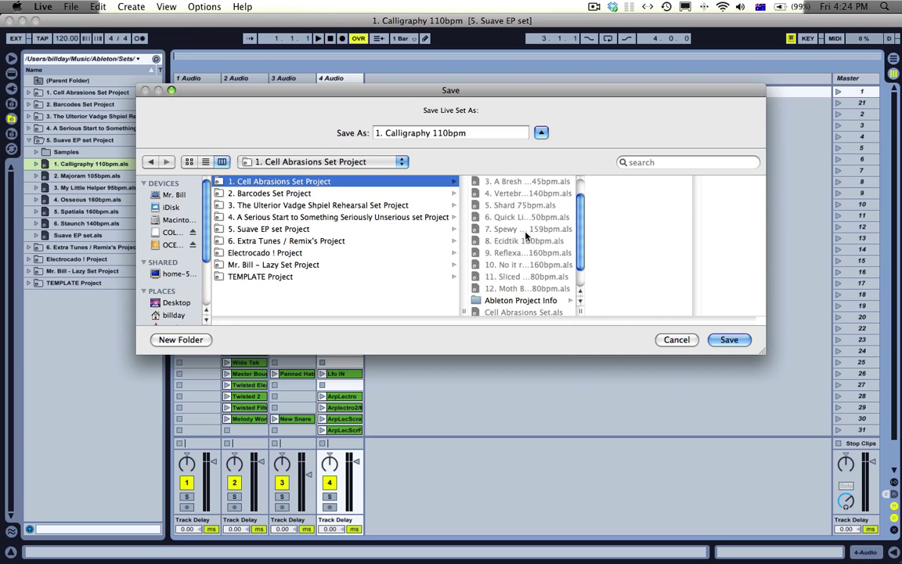
left_click(270, 193)
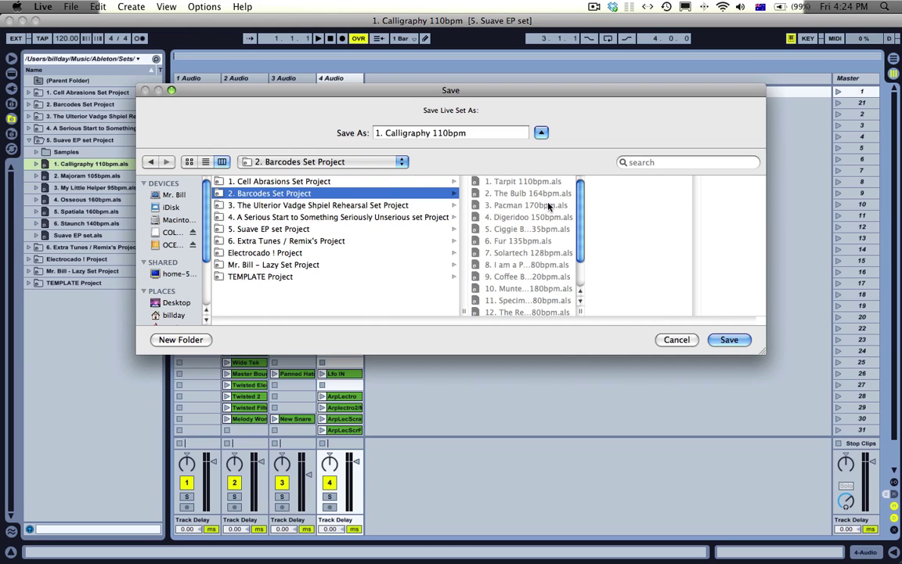
scroll(527, 202, "down", 2)
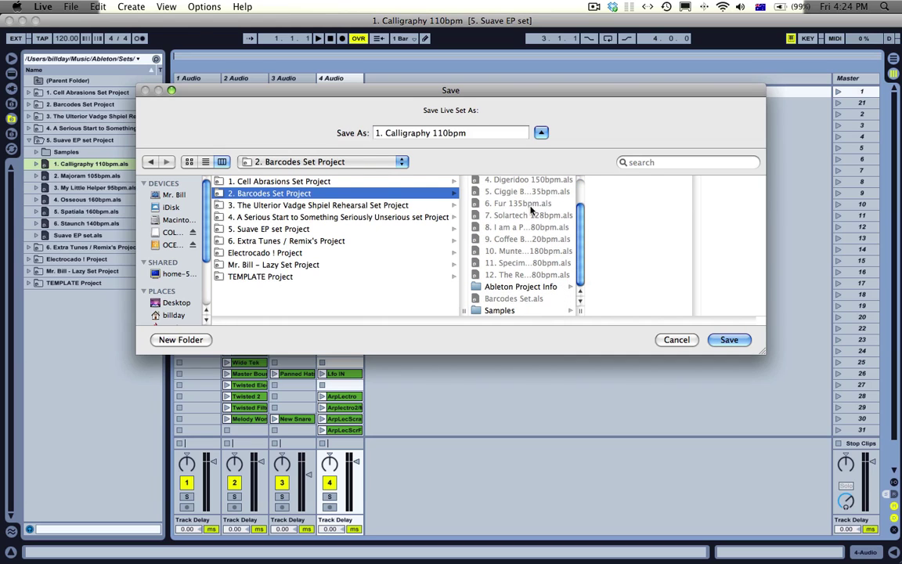
left_click(279, 229)
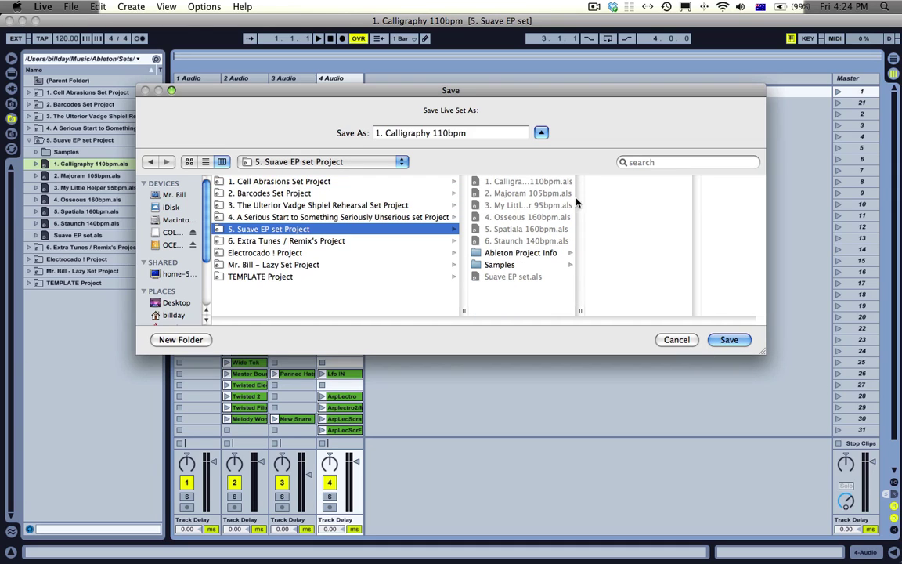
left_click_drag(579, 313, 649, 314)
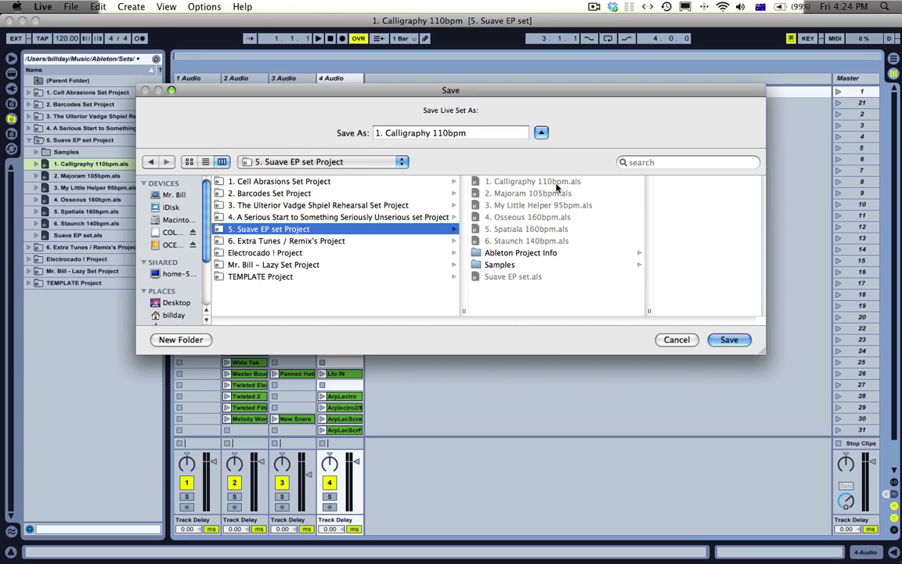
left_click(662, 338)
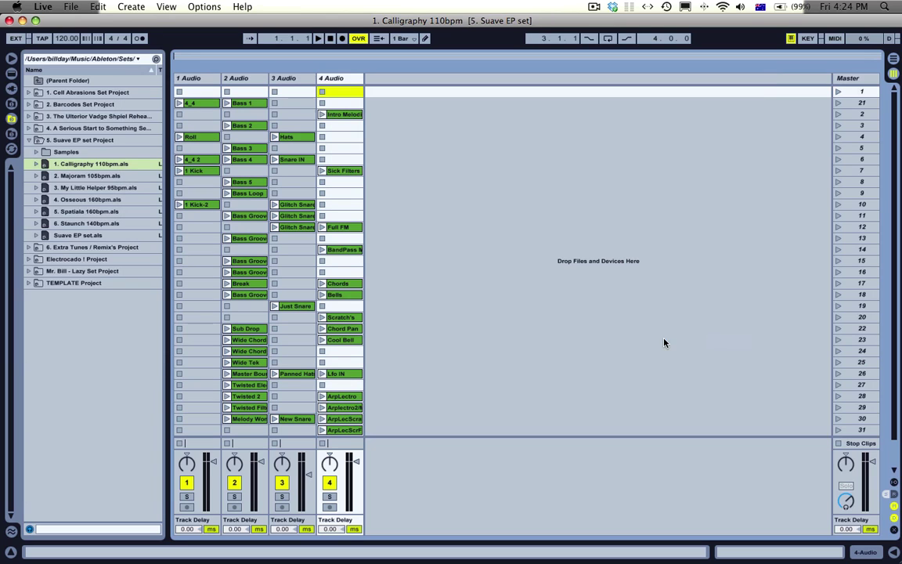
Step: Delete the audio tracks 2, 3 and 4 from the Calligraphy set
left_click(204, 79, "shift")
left_click(337, 77)
left_click(240, 79, "shift")
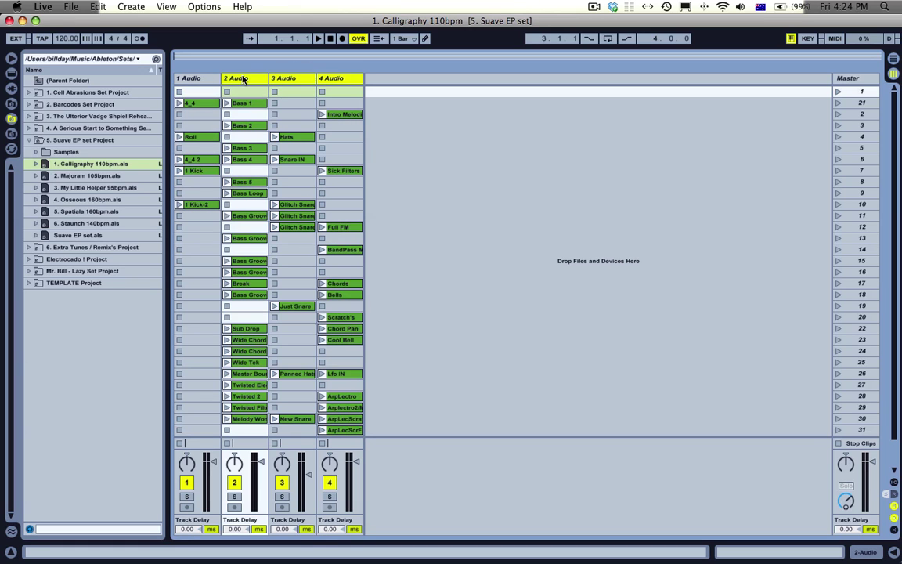
key("Delete")
Step: Delete all clips from the remaining track 1 Audio, including 1 Kick-1 in scene 34
scroll(210, 220, "down", 2)
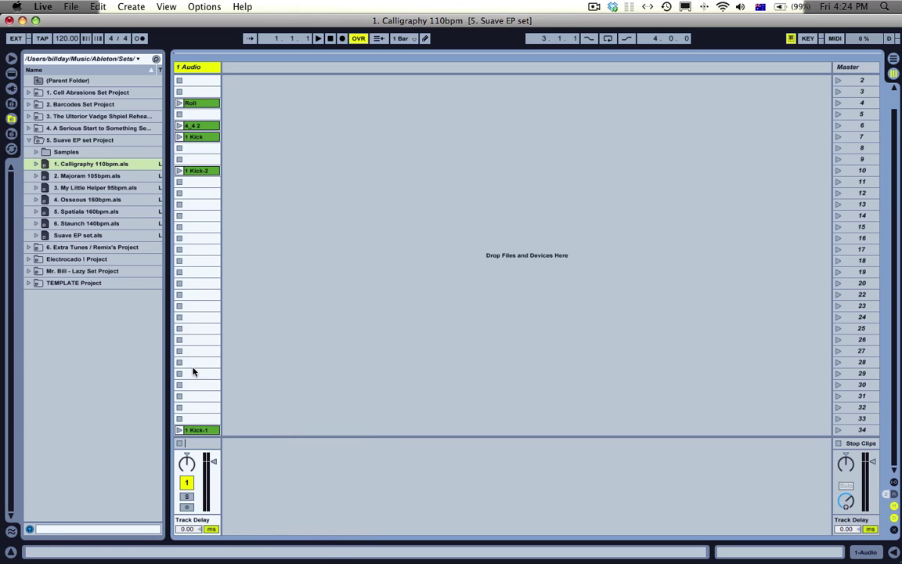
left_click(208, 430)
key("Delete")
scroll(208, 368, "up", 2)
left_click_drag(194, 273, 195, 76)
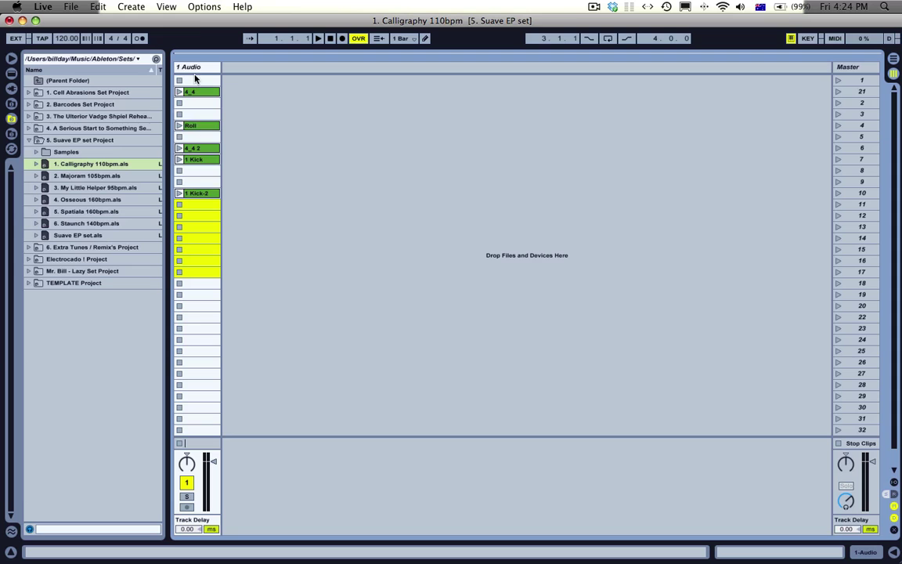
key("Delete")
left_click(207, 76)
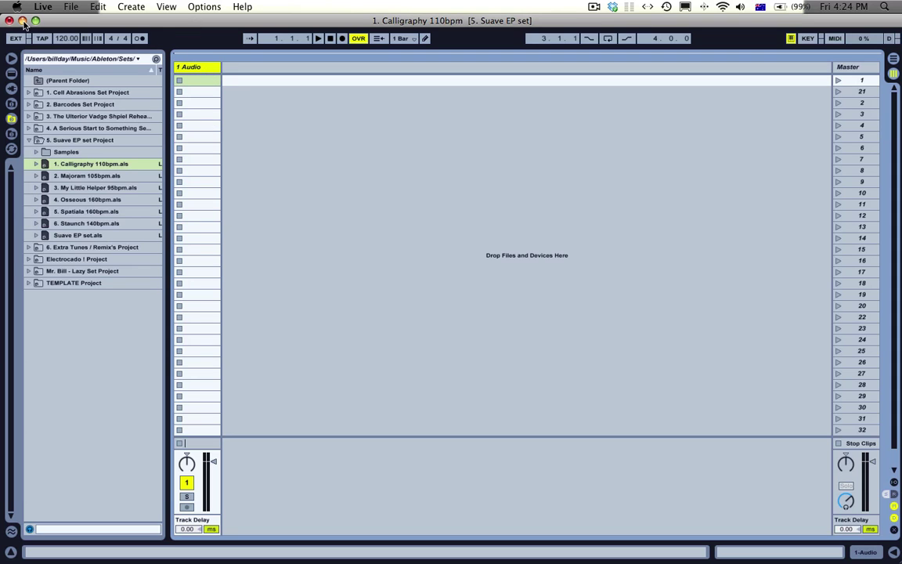
Step: Open TEMPLATE.als from the TEMPLATE Project folder and collapse that folder again
left_click(29, 283)
double_click(58, 296)
left_click(354, 302)
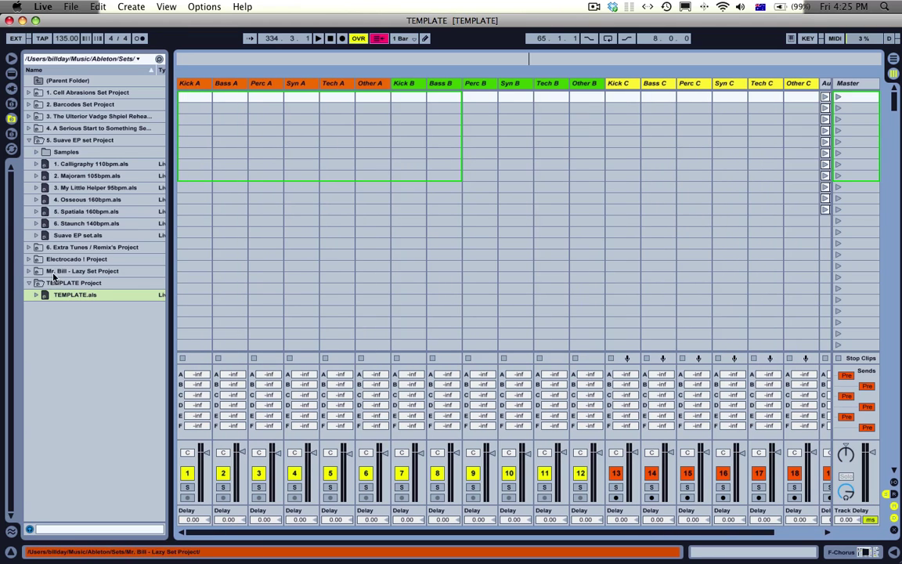
left_click(30, 283)
Step: Look over the template's track groups by selecting Kick A to Other A, Kick B to Other B, and Kick C
scroll(266, 214, "right", 3)
scroll(261, 212, "left", 3)
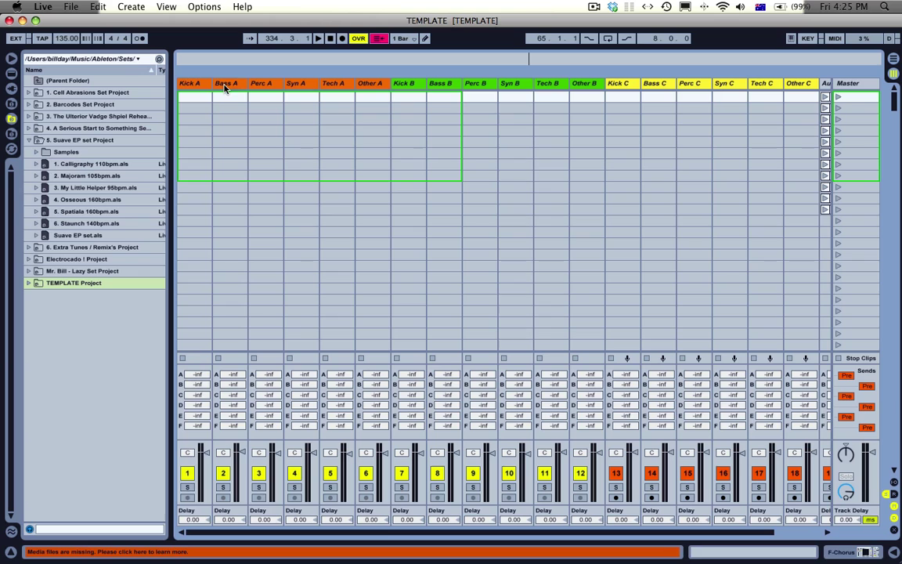
left_click(376, 85)
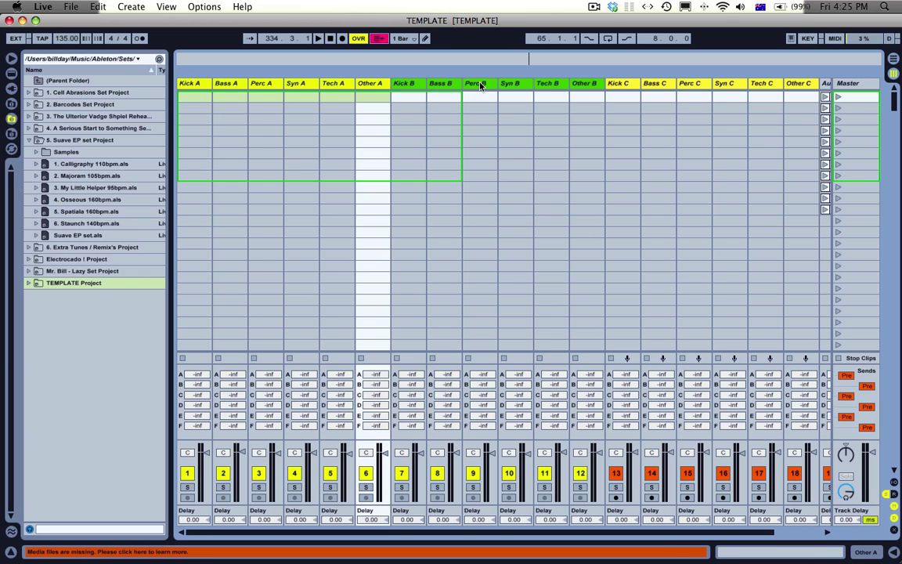
left_click(416, 85)
left_click(579, 85, "shift")
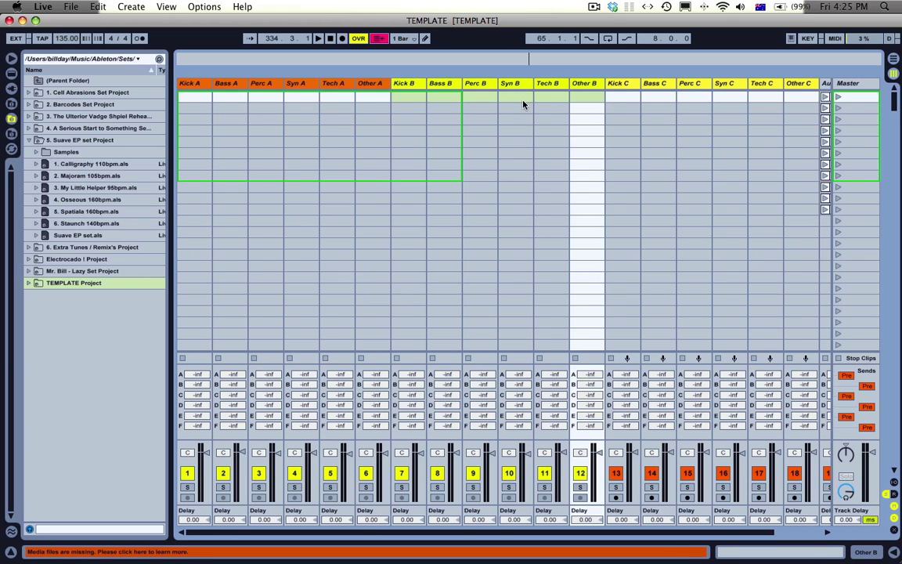
scroll(501, 94, "right", 2)
scroll(548, 88, "left", 2)
left_click(614, 88)
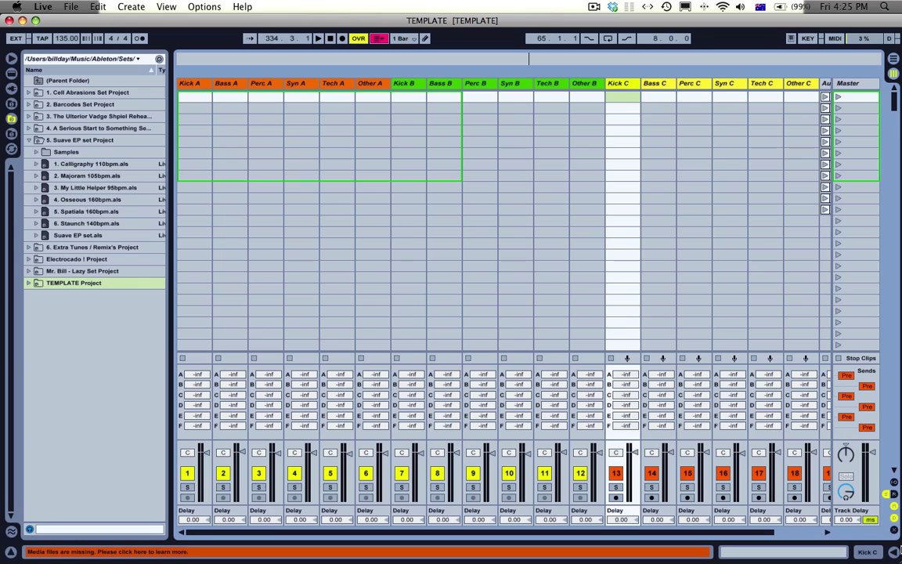
Step: Show the In/Out routing section for the tracks and select an empty clip slot on the Bass C track
key("super+alt+i")
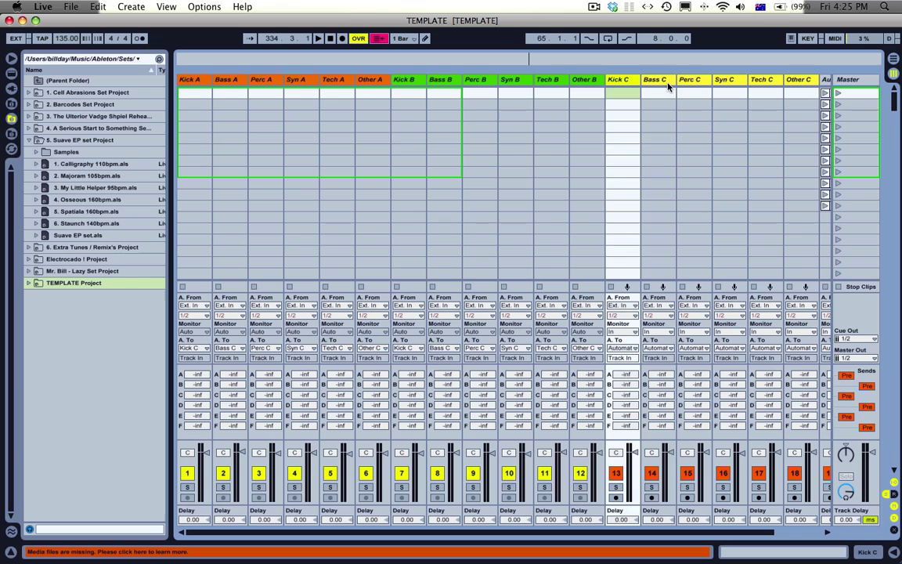
left_click(665, 119)
scroll(627, 156, "right", 2)
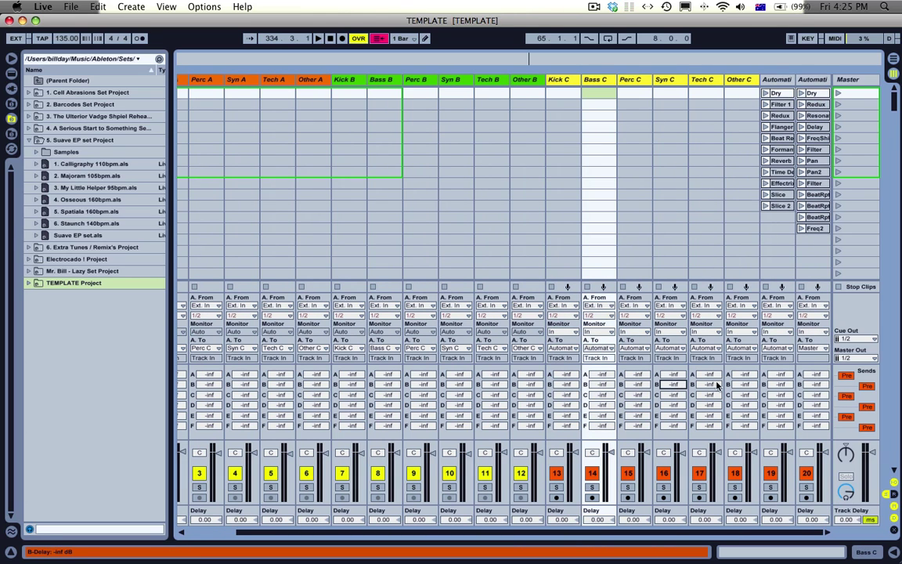
Step: Show the return tracks to inspect the effect devices on returns A through E, and hide the return tracks again
left_click(891, 491)
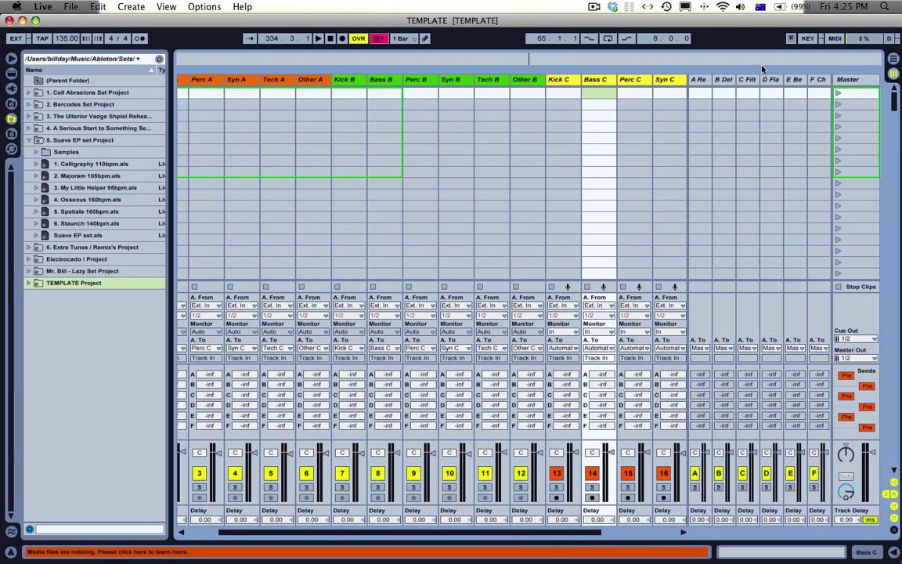
double_click(699, 80)
left_click(716, 84)
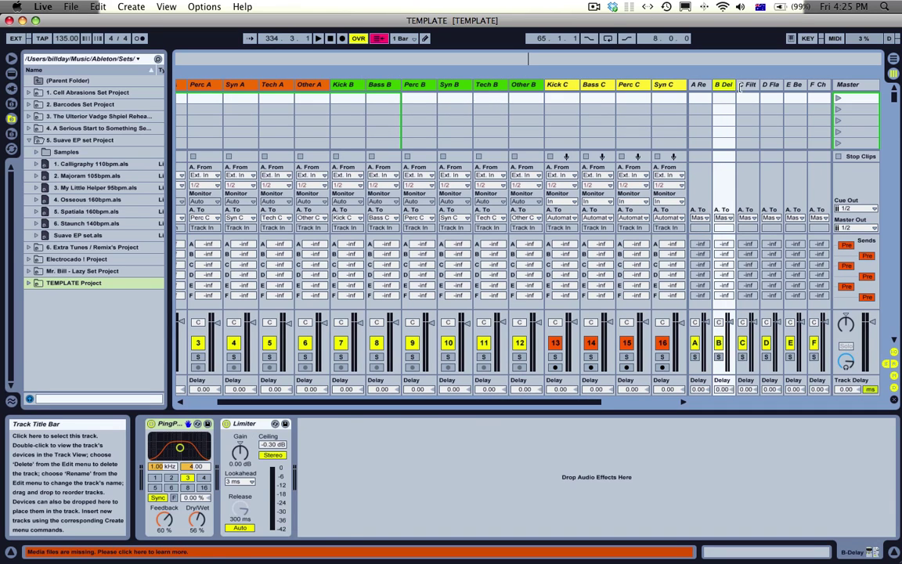
left_click(748, 85)
left_click(771, 84)
left_click(794, 85)
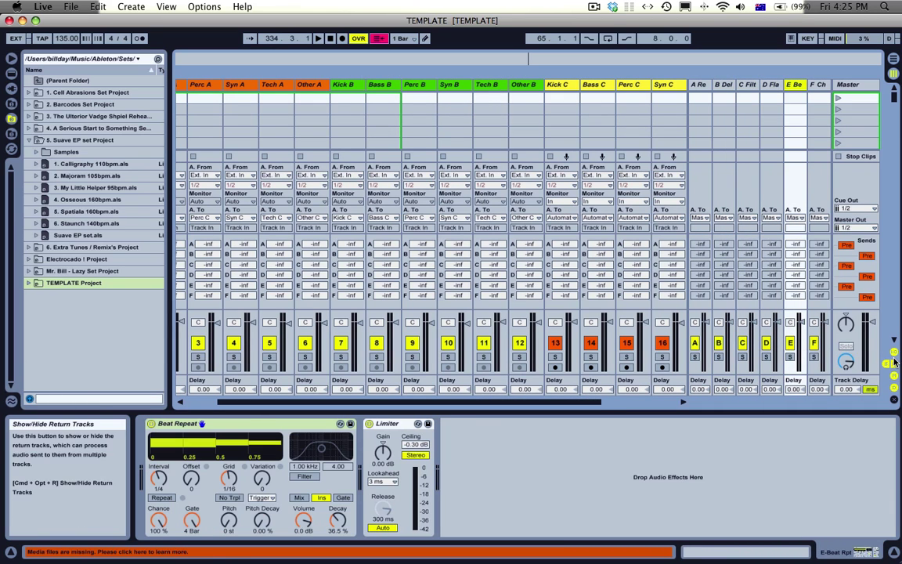
left_click(894, 362)
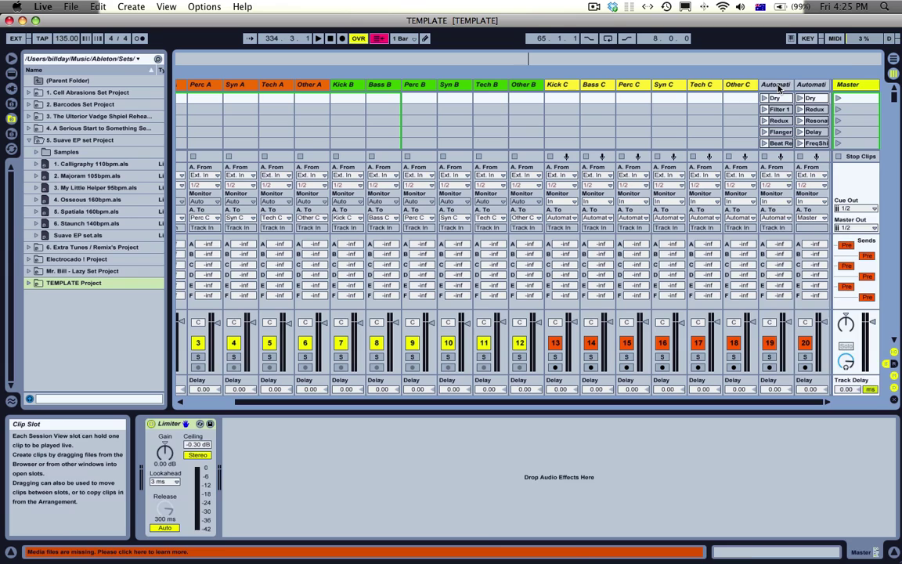
Step: Inspect the effect racks on the two Automation tracks and select the Kick C to Other C tracks that feed them
left_click(777, 87)
left_click(811, 85)
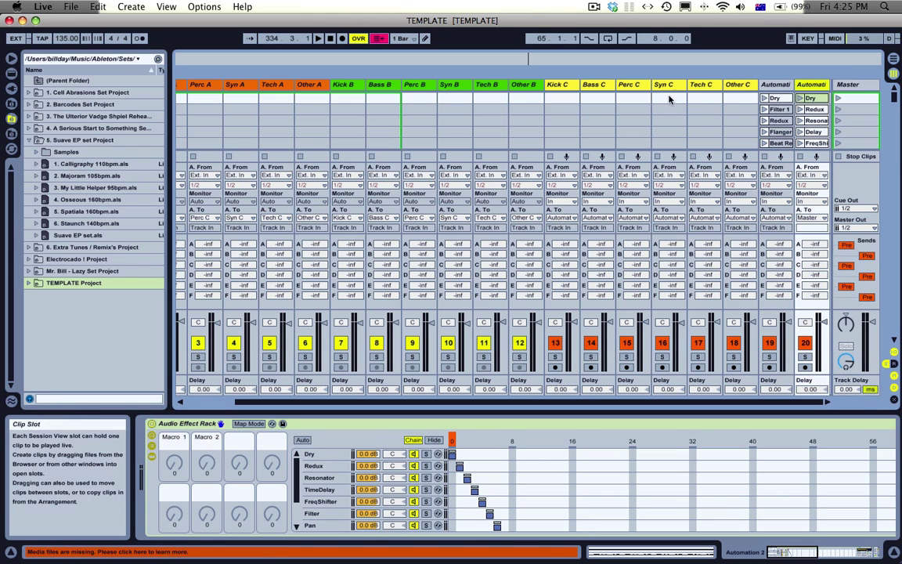
left_click(572, 86)
left_click(745, 85, "shift")
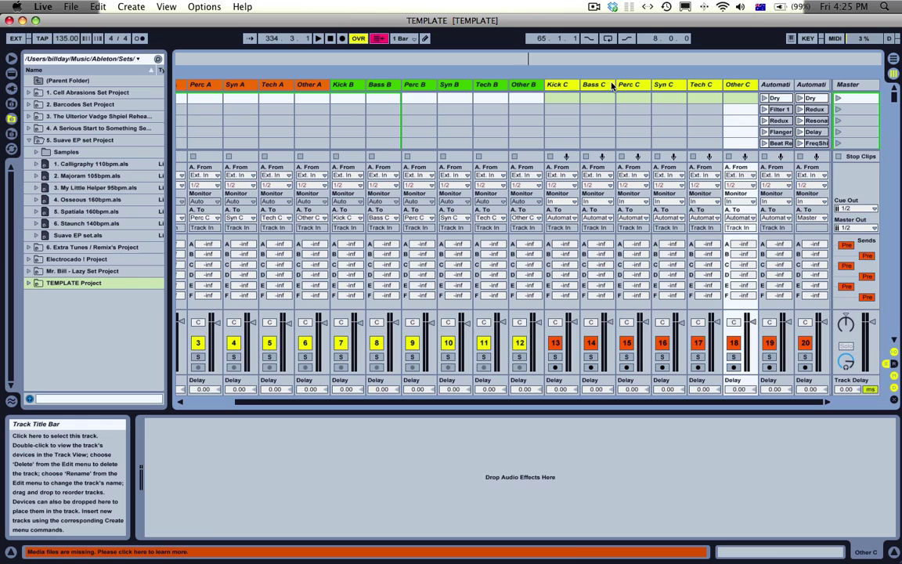
left_click(783, 86)
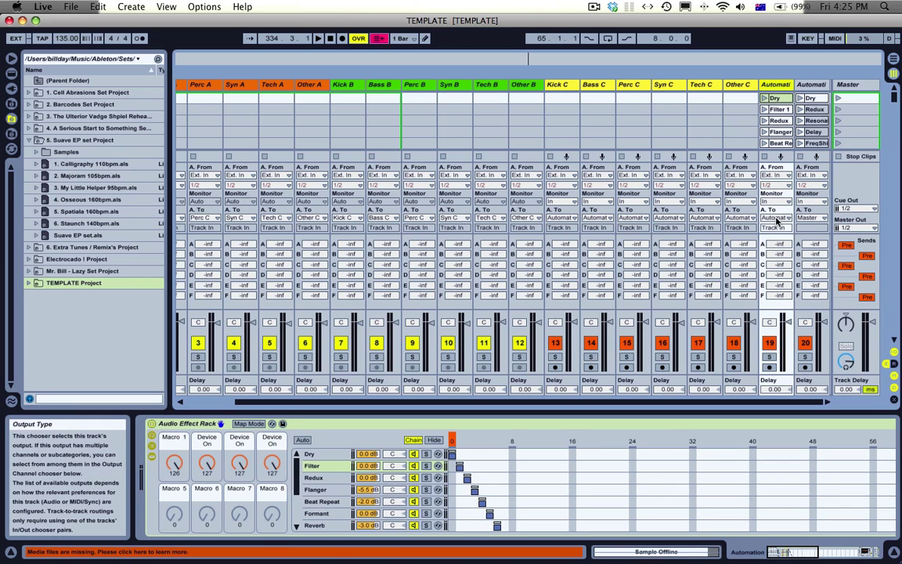
left_click(814, 85)
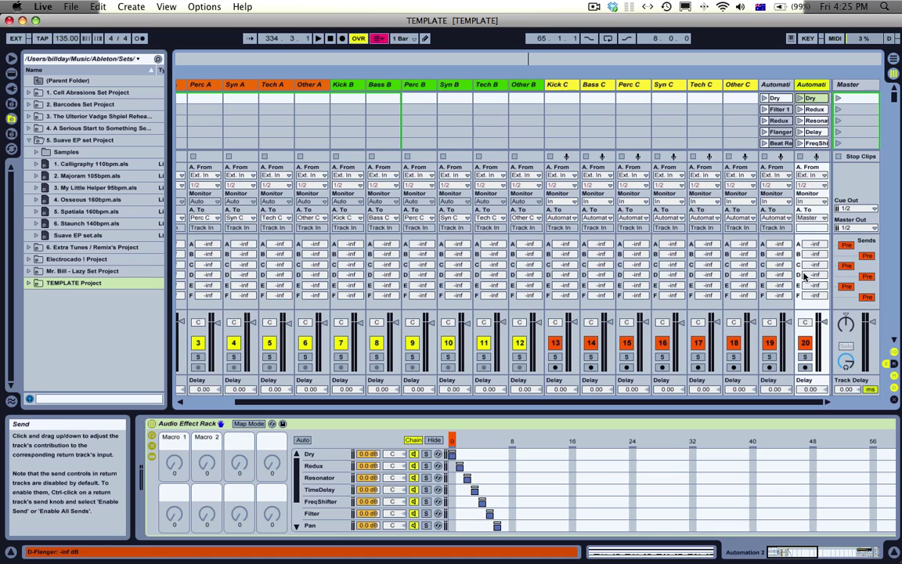
Step: Load 2. Majoram 105bpm.als from the Suave EP set Project folder into the A tracks, starting at the first Kick A slot
scroll(579, 267, "left", 3)
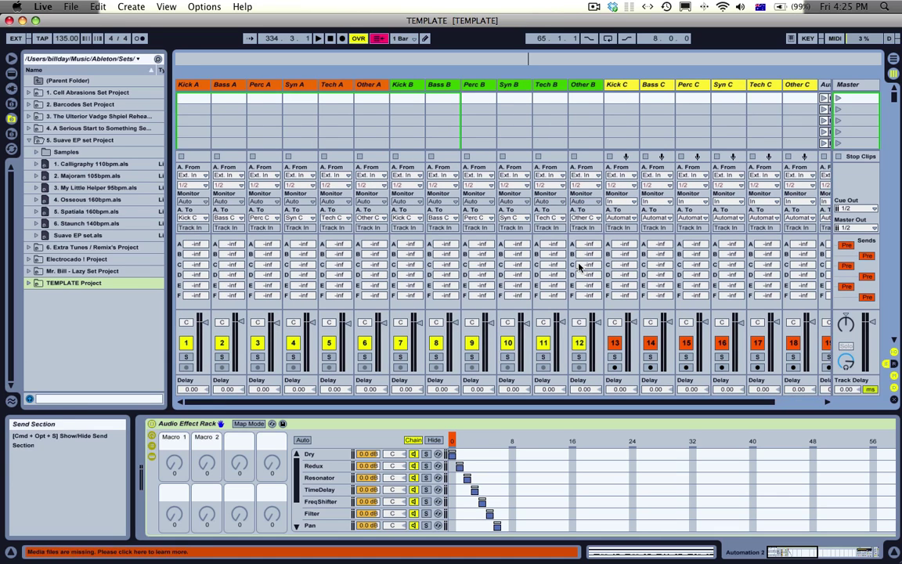
scroll(579, 266, "right", 3)
scroll(636, 330, "left", 3)
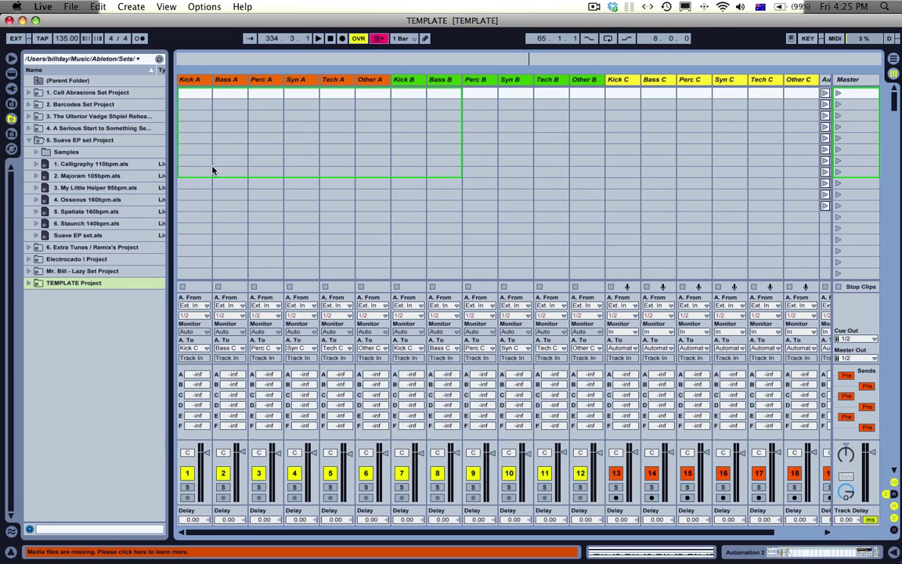
scroll(519, 166, "right", 2)
scroll(413, 181, "left", 2)
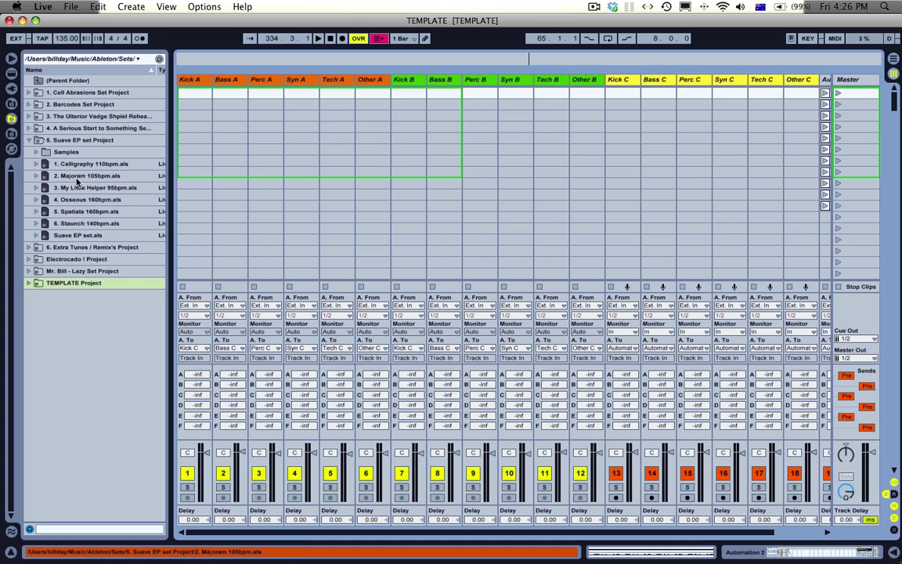
left_click_drag(86, 175, 196, 94)
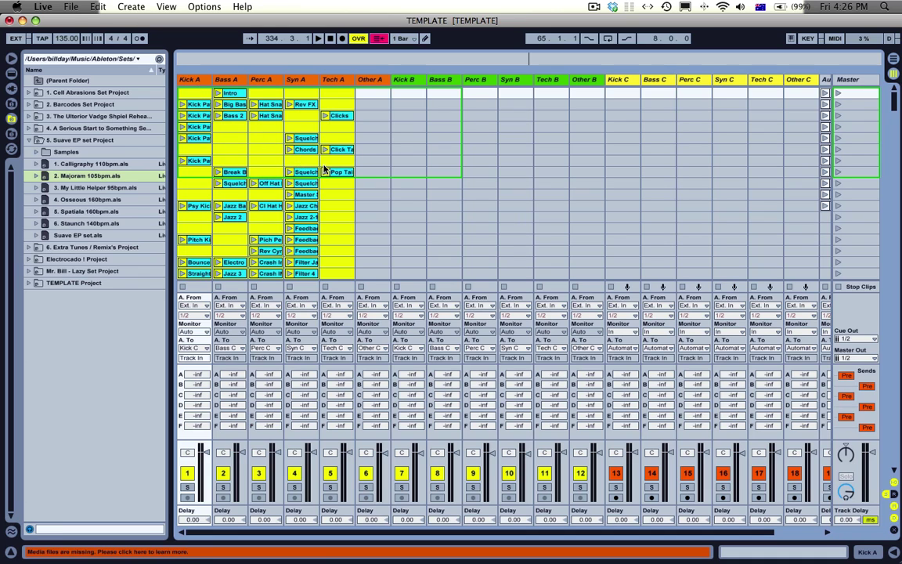
scroll(324, 169, "down", 5)
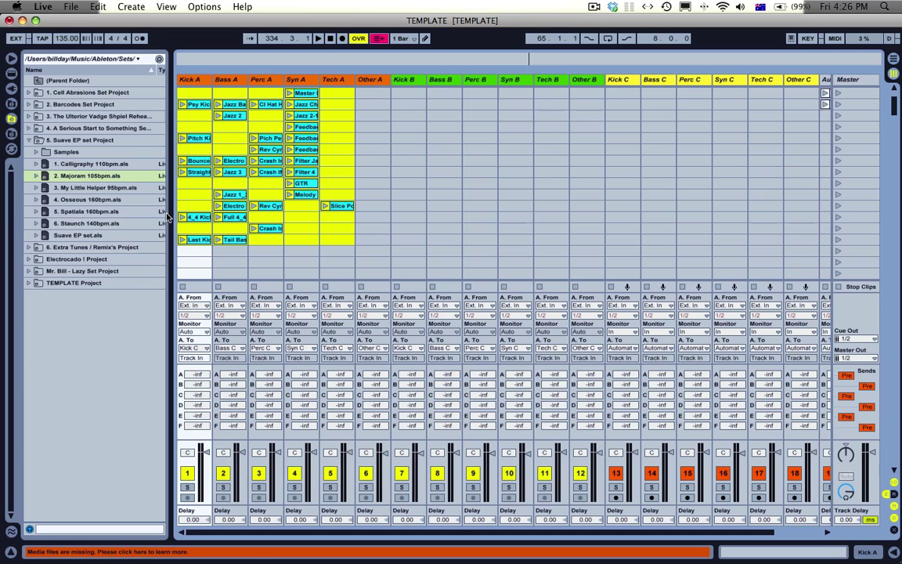
Step: Load 8. Ecidtik 160bpm.als from the Cell Abrasions Set Project folder into the B tracks, starting at Kick B below the Majoram clips
left_click(29, 140)
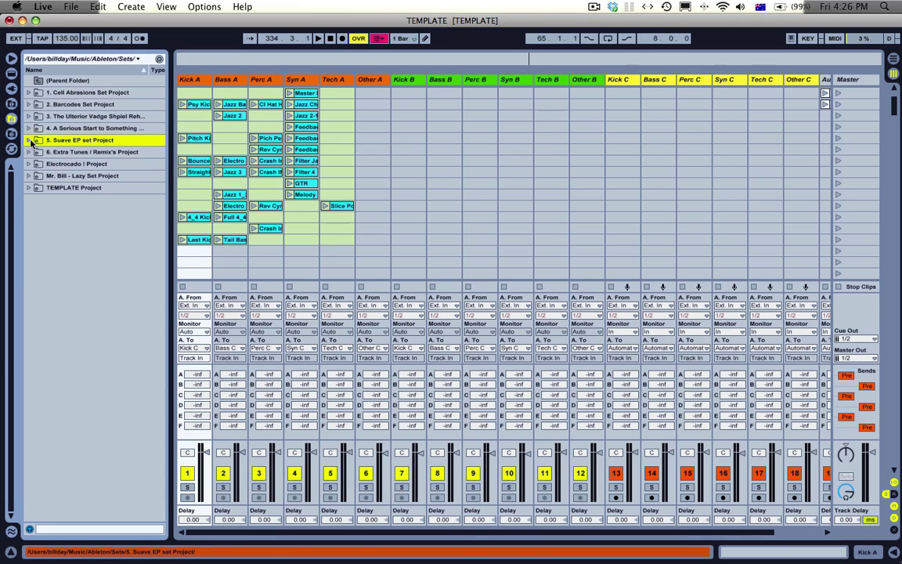
left_click(29, 93)
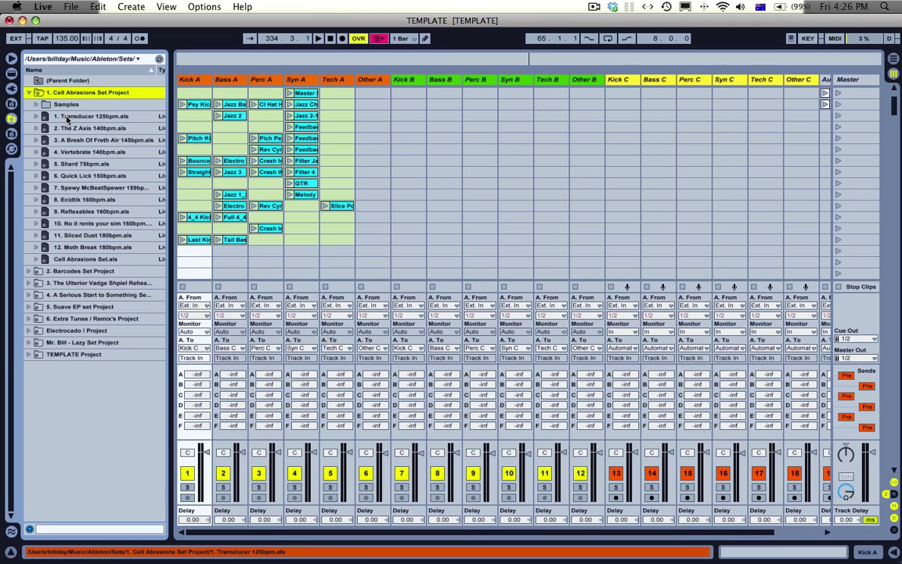
left_click(67, 199)
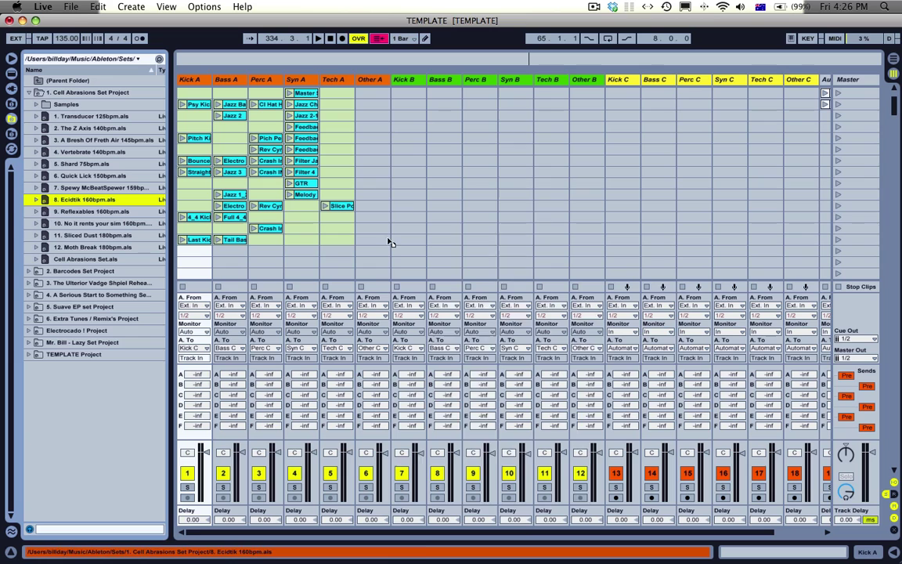
left_click_drag(389, 242, 415, 253)
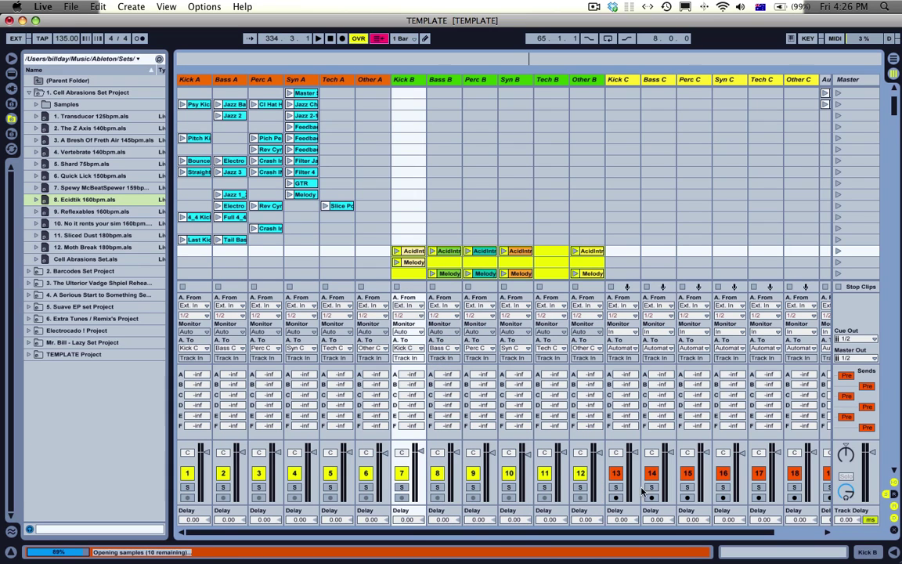
Step: Show the crossfader section, assign the Kick A to Tech A tracks to side A, and move the crossfader fully to side A
left_click(892, 530)
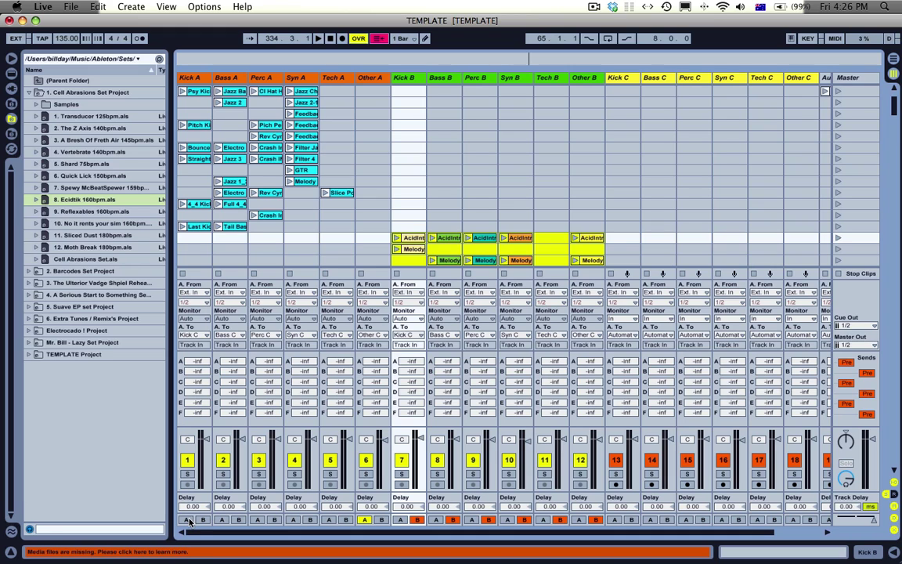
left_click(187, 521)
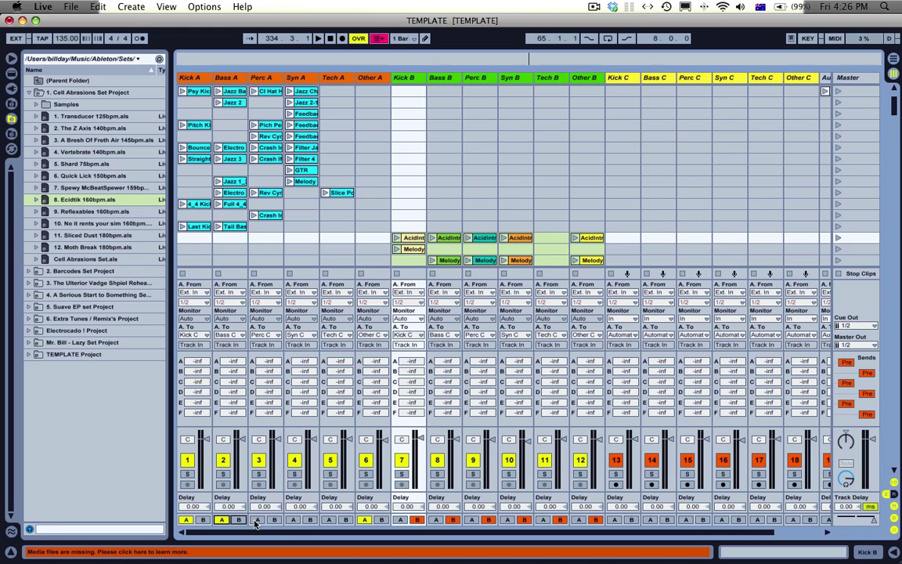
left_click(257, 521)
left_click(293, 521)
left_click(329, 520)
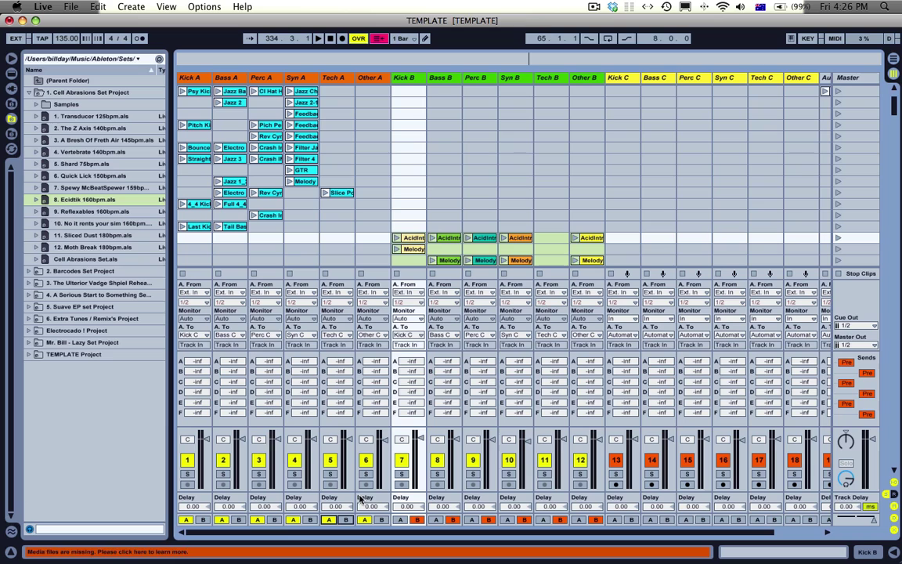
left_click(221, 521)
left_click(874, 519)
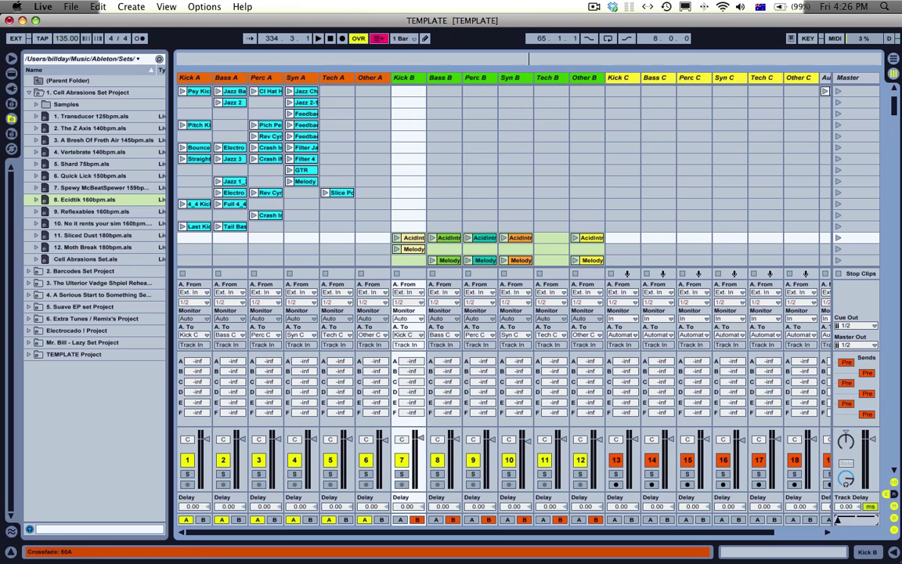
Step: Open the GTR clip on the Syn A track to check its Re-Pitch warp mode
double_click(302, 170)
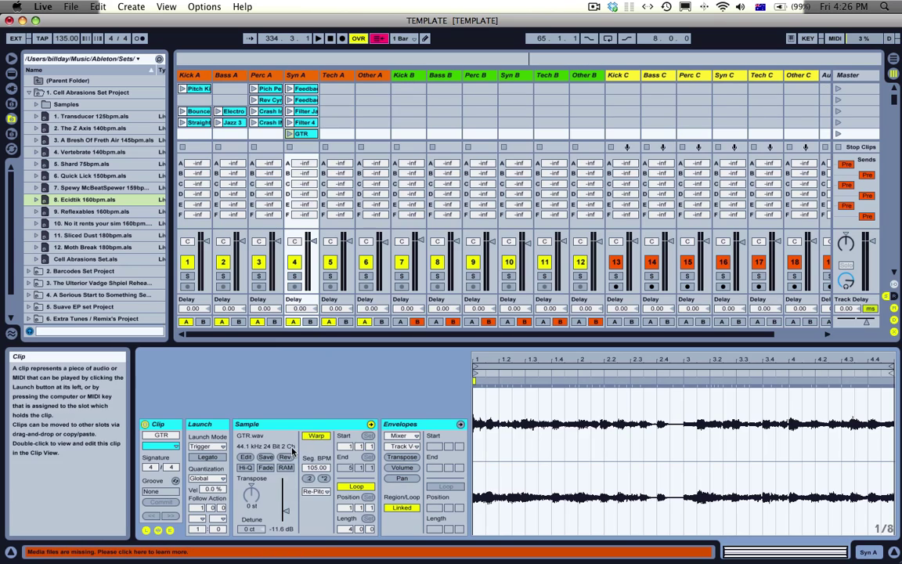
left_click(321, 492)
left_click(321, 493)
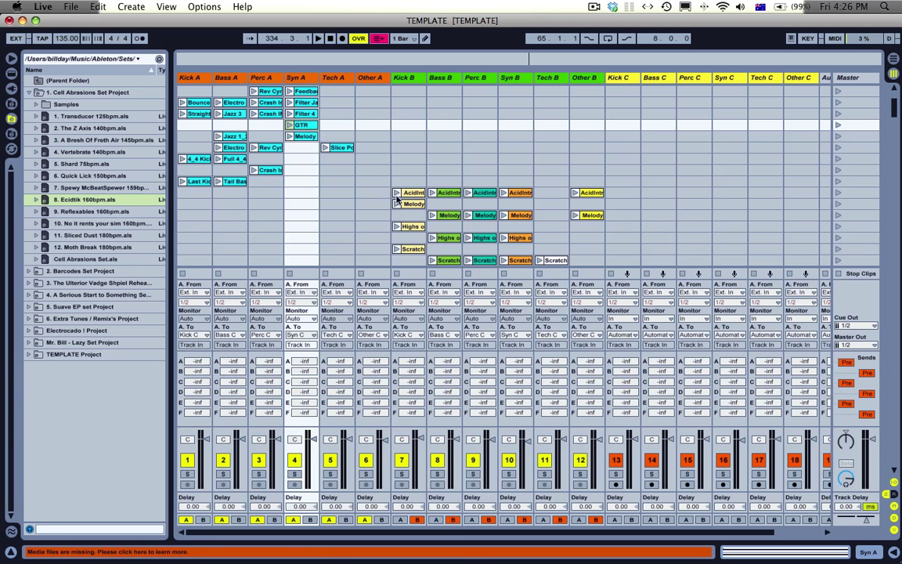
Step: Look over the clips of both loaded songs across the A tracks and the B tracks
scroll(286, 191, "up", 5)
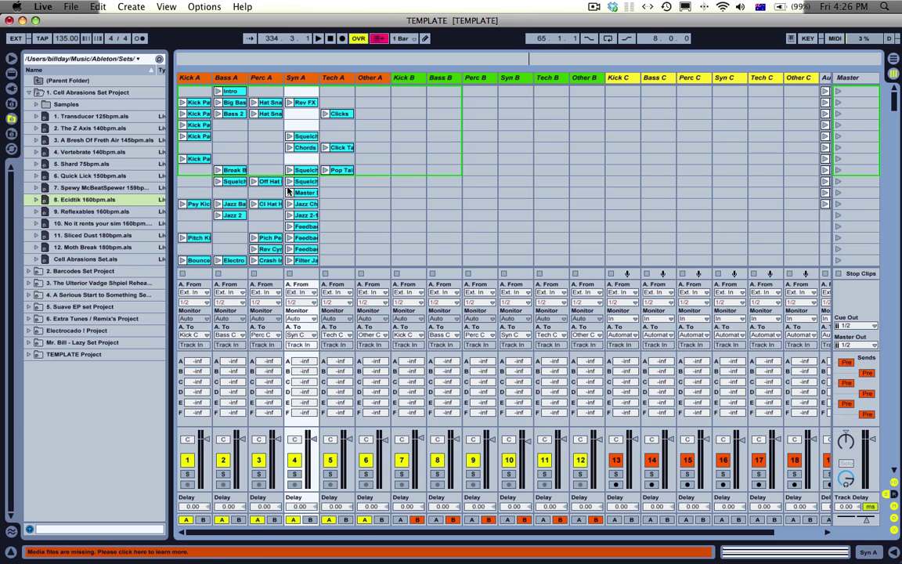
scroll(316, 195, "down", 5)
scroll(316, 193, "up", 5)
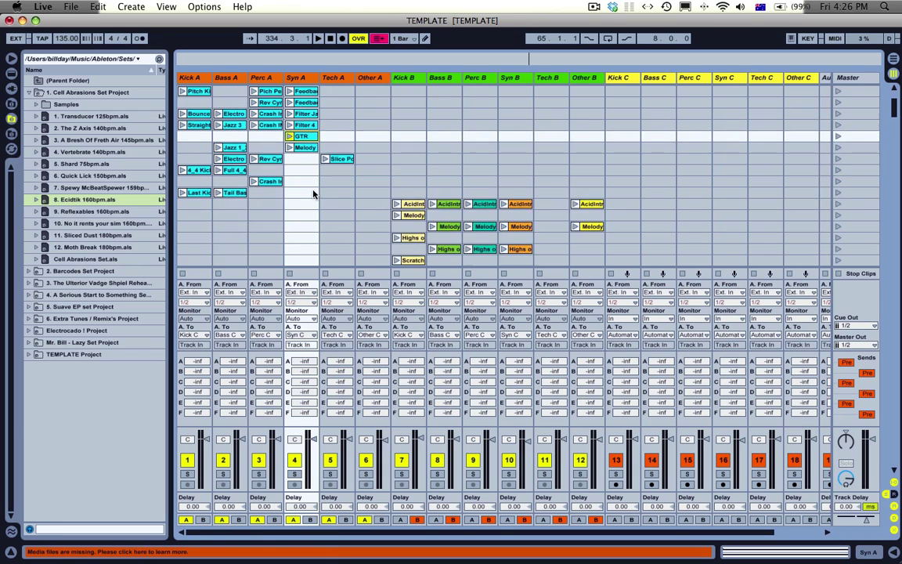
left_click(339, 196)
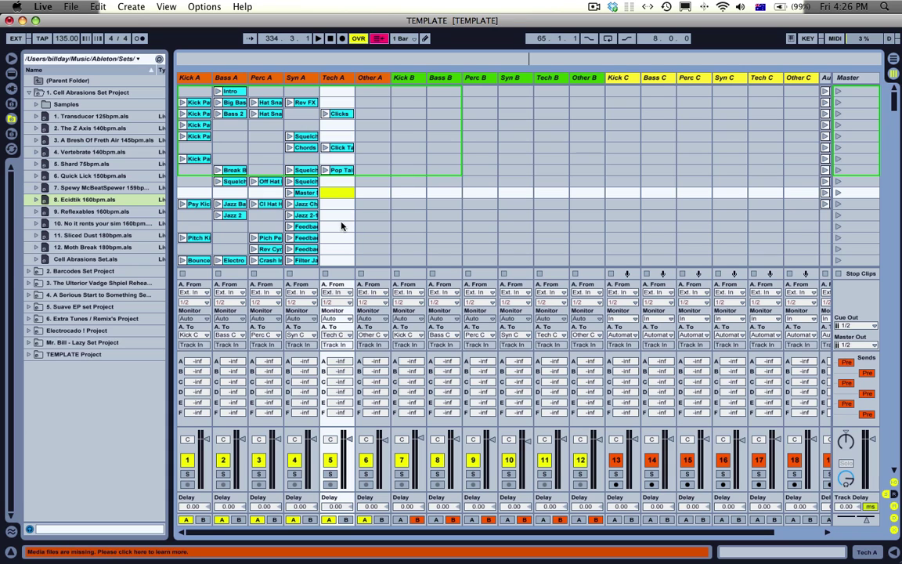
scroll(341, 226, "down", 5)
scroll(341, 226, "right", 3)
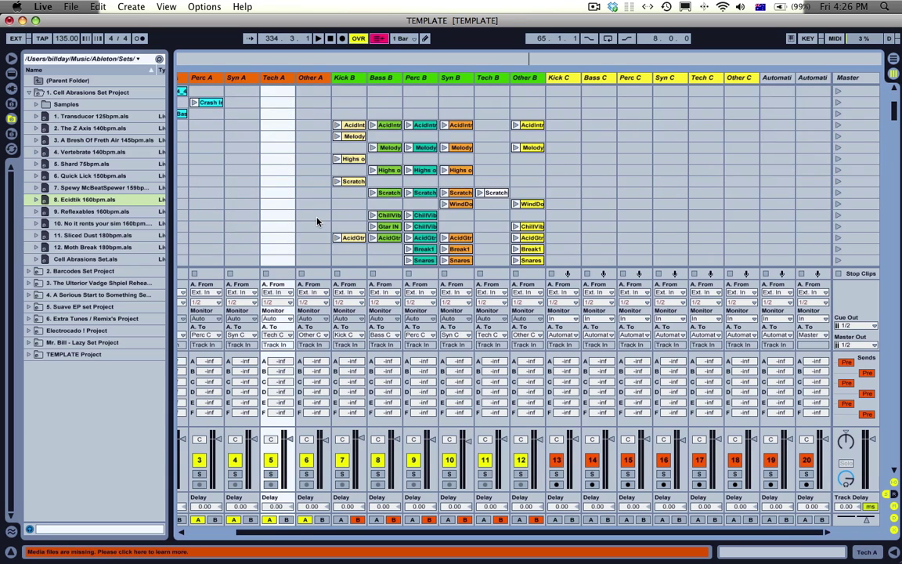
scroll(317, 222, "up", 5)
scroll(317, 222, "left", 2)
Step: Play the closing scenes of the Majoram song, set the tempo to 105 BPM, and launch the Full 4_4 scene
left_click(869, 170)
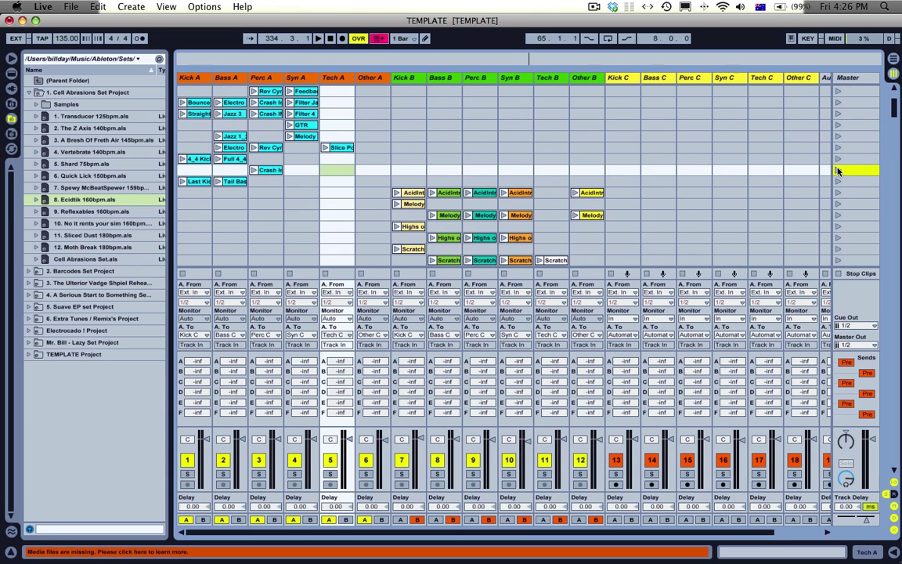
left_click(838, 170)
left_click(837, 182)
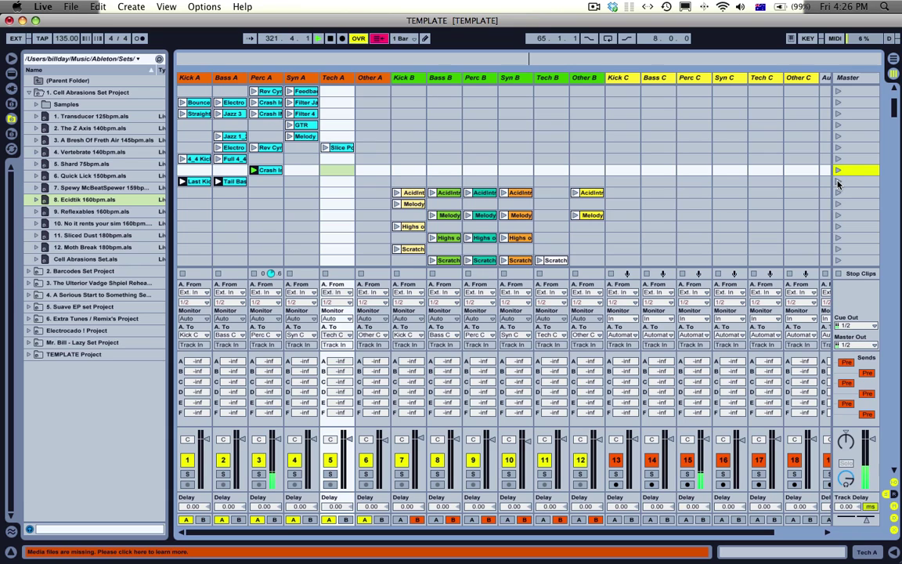
left_click_drag(67, 38, 68, 50)
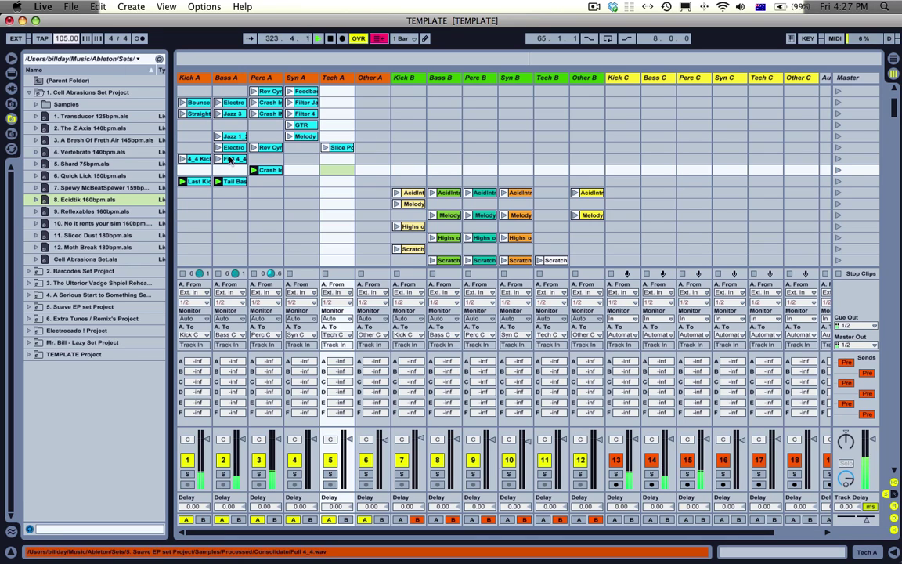
left_click(838, 159)
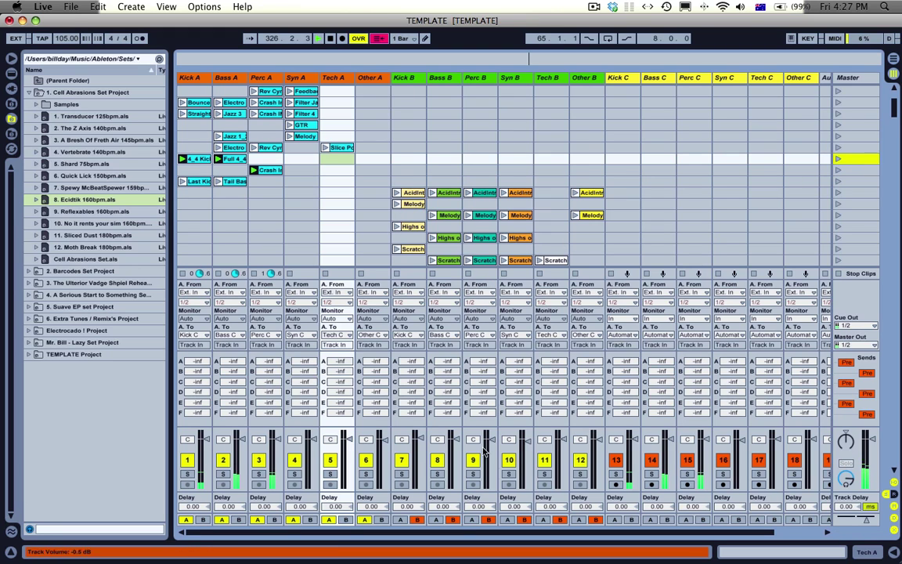
Step: Move the crossfader towards side A and launch the AcidIntro clip on the Bass B track
left_click_drag(865, 519, 858, 519)
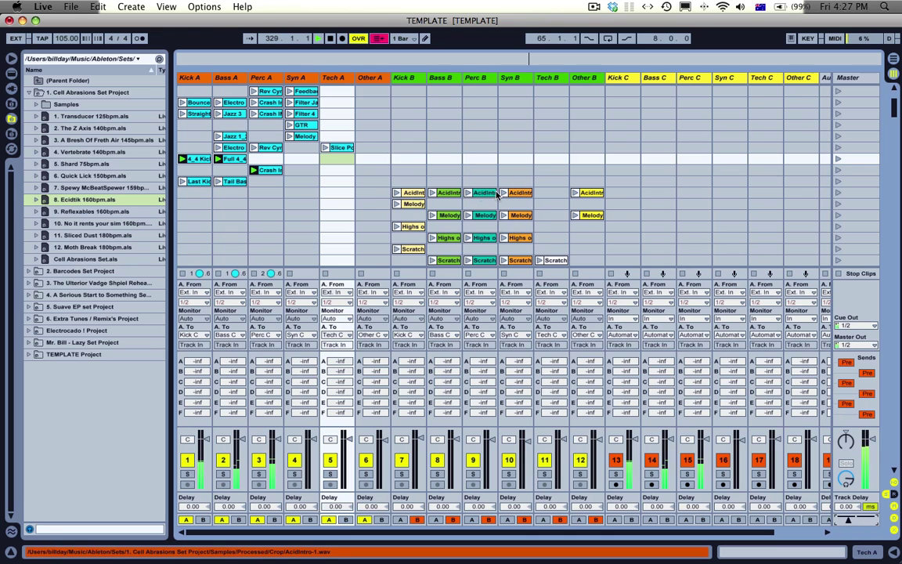
left_click(859, 195)
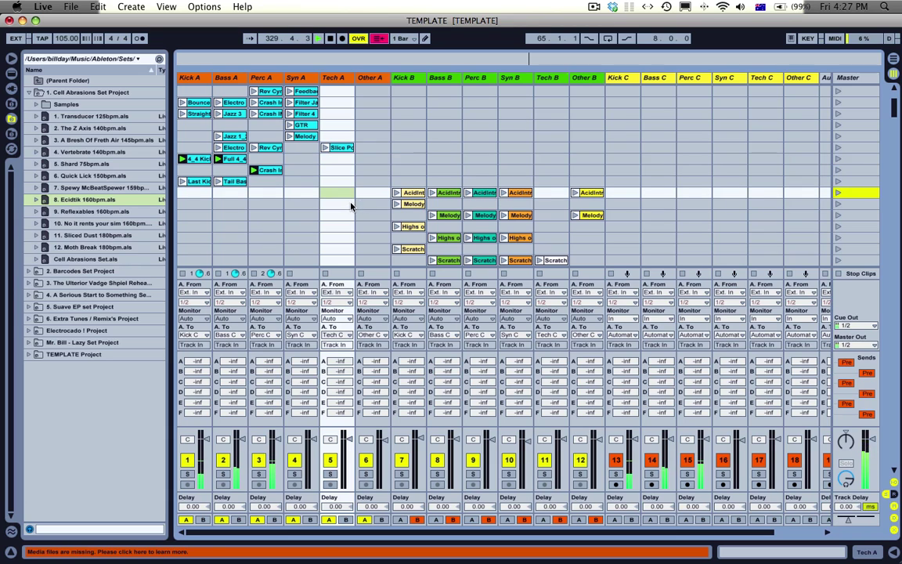
left_click(432, 193)
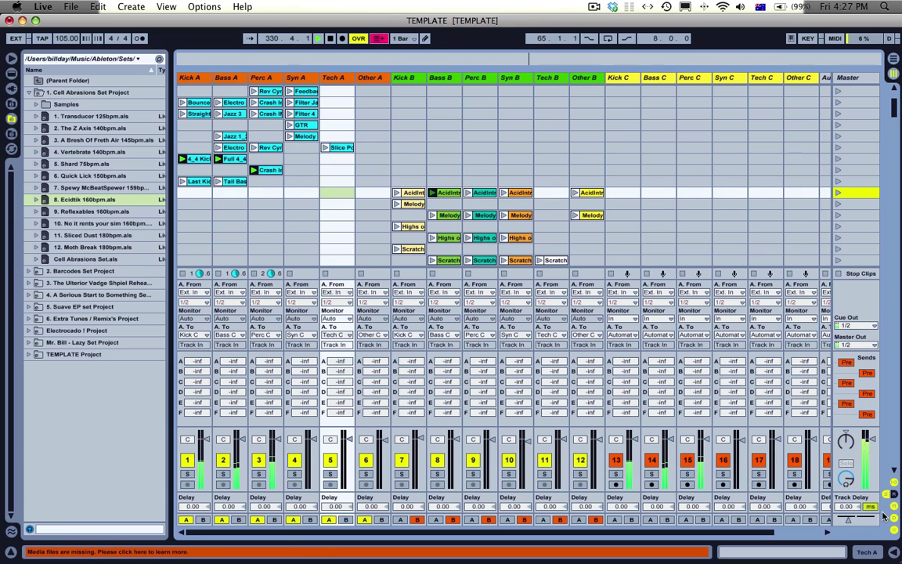
Step: Stop the Bass A and Kick A clips while bringing the tempo to 160 BPM, and launch the AcidIntro scene
left_click(218, 274)
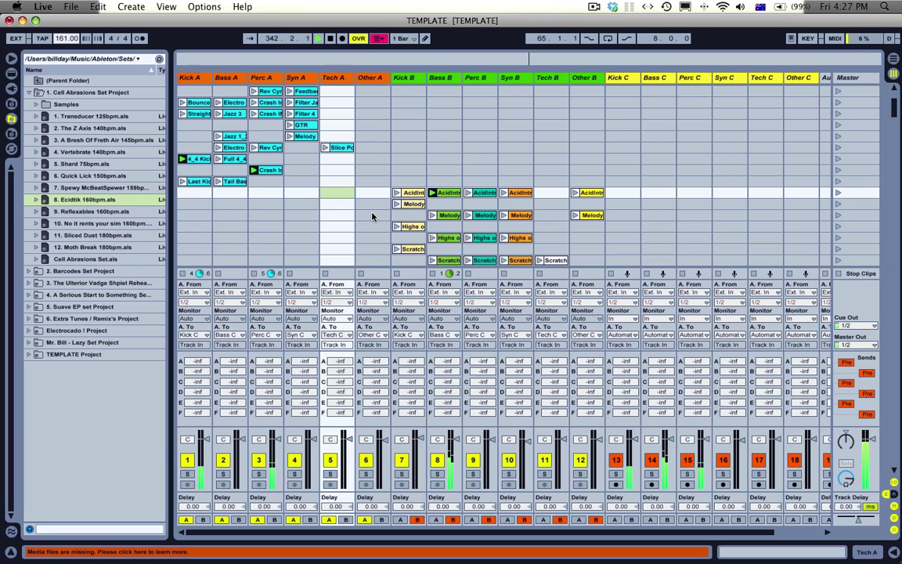
left_click(182, 273)
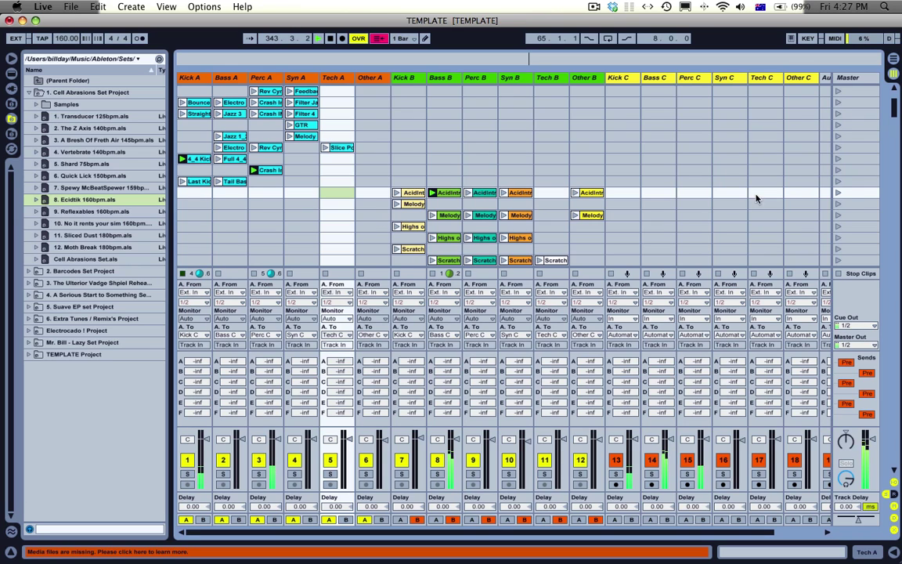
left_click(838, 192)
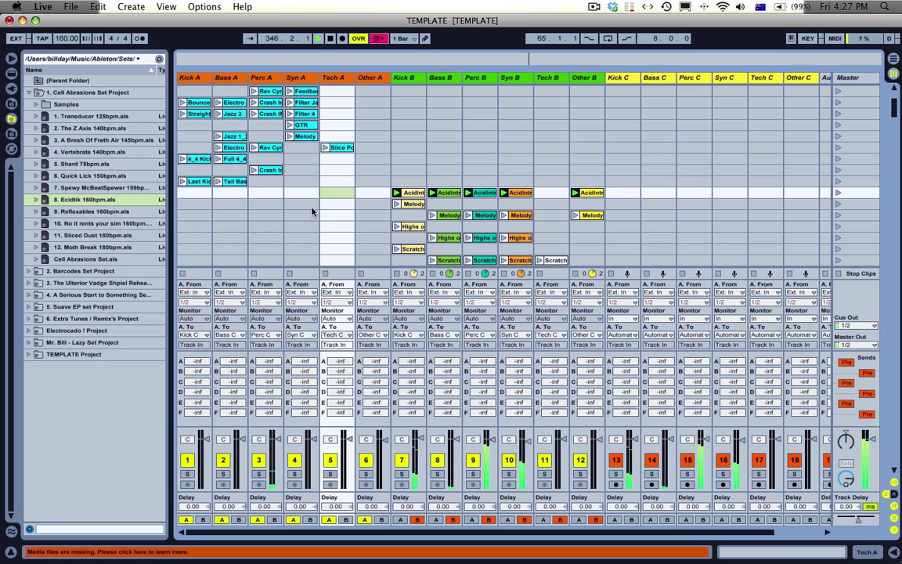
Step: Stop playback and all running clips, and return to the Majoram clips higher in the set
scroll(322, 207, "down", 5)
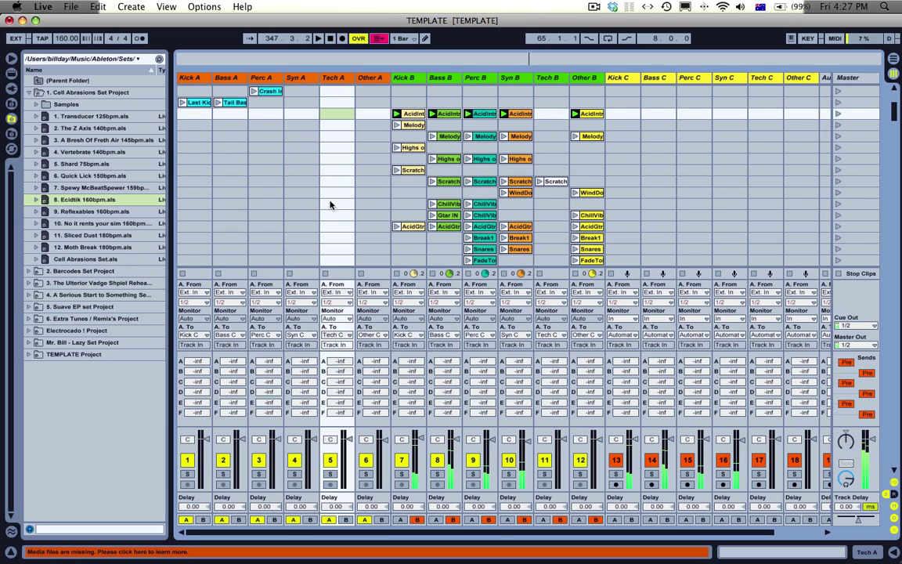
key("space")
left_click(839, 274)
scroll(376, 228, "up", 10)
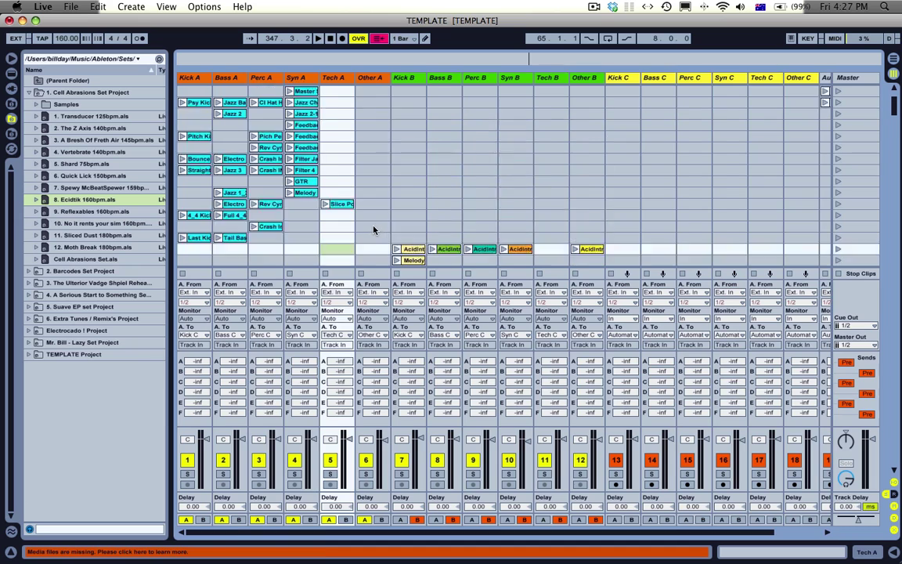
Step: Examine the 8. Ecidtik 160bpm set, its clips on the B tracks, and the empty scenes below them down to the end
scroll(375, 227, "right", 2)
scroll(362, 219, "left", 2)
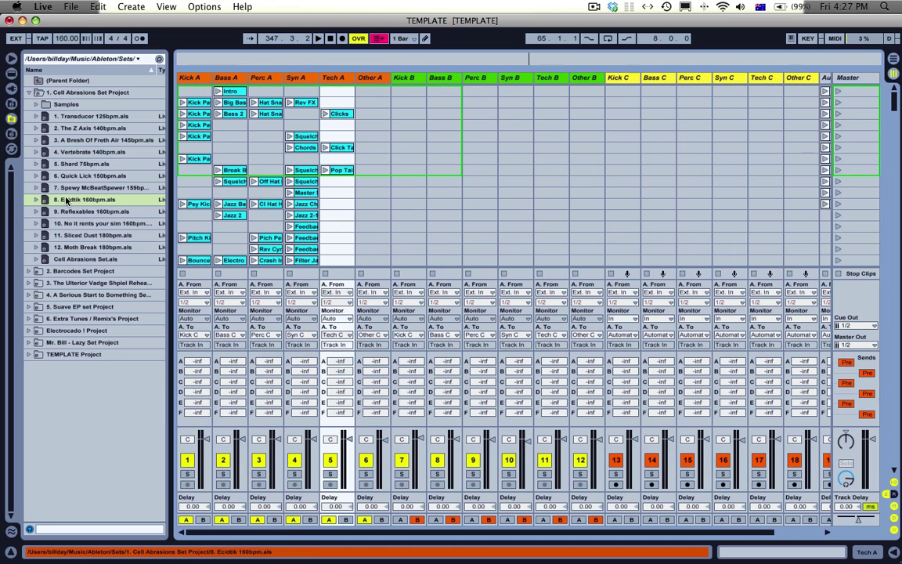
left_click_drag(75, 201, 307, 170)
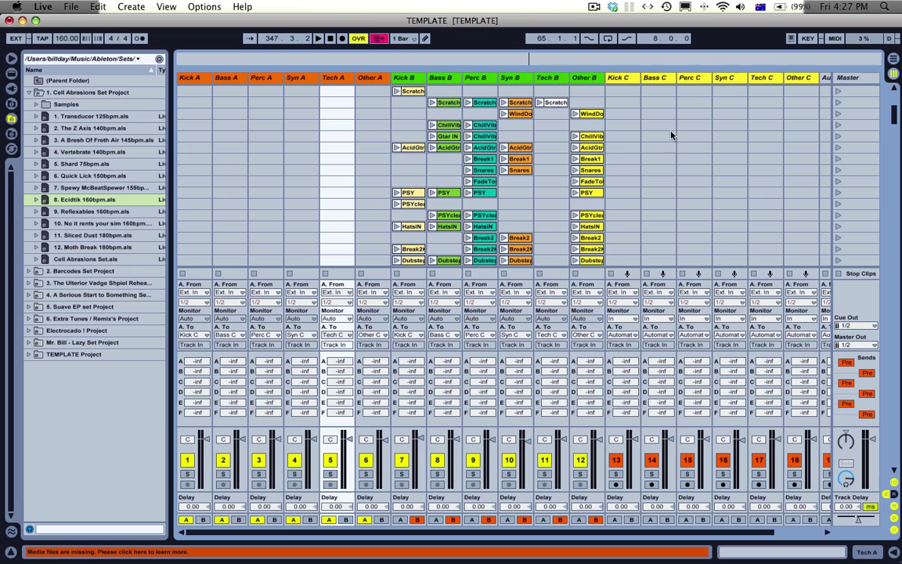
scroll(338, 175, "down", 1)
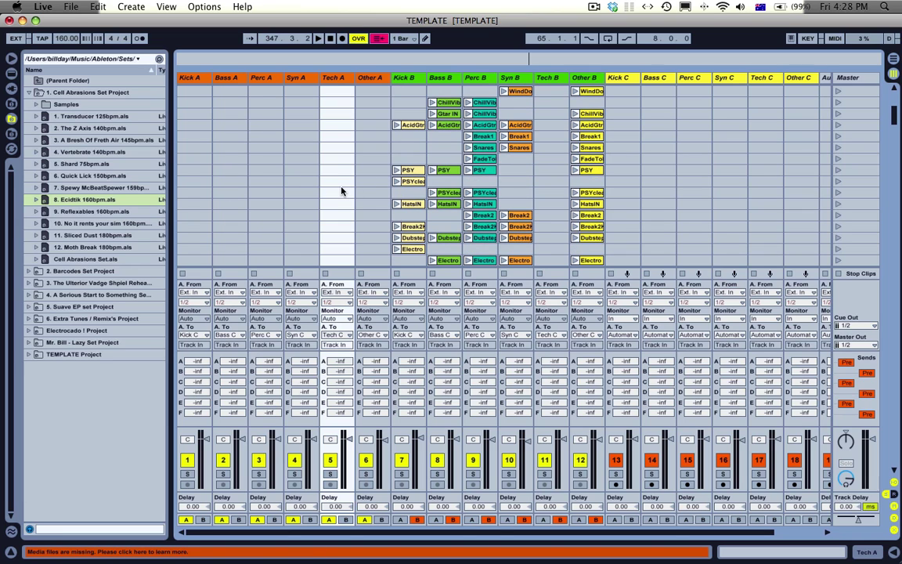
scroll(342, 191, "down", 8)
scroll(341, 190, "up", 8)
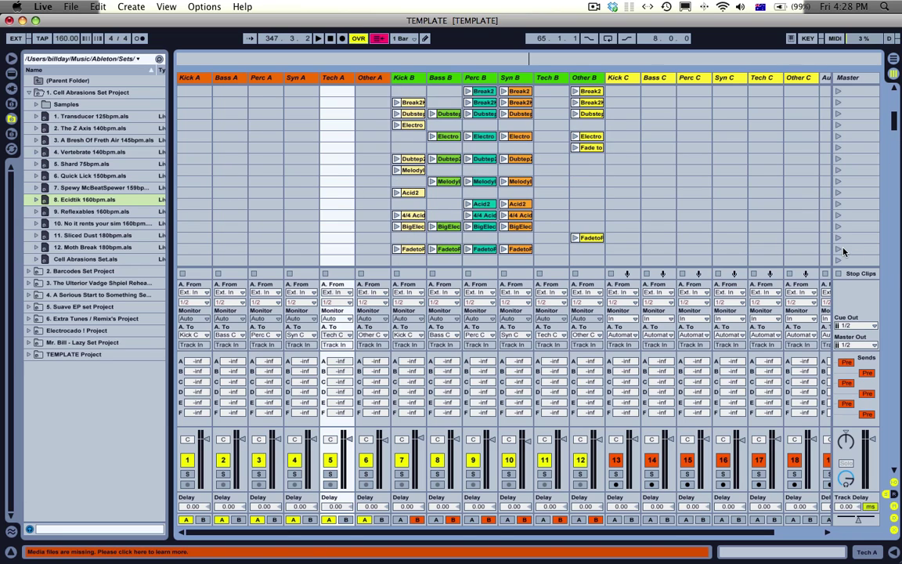
scroll(843, 251, "down", 8)
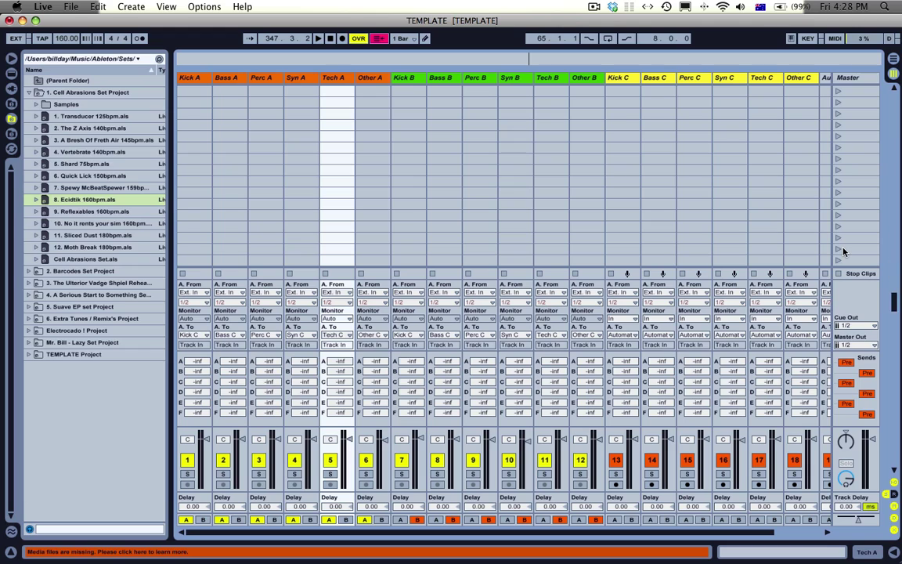
scroll(843, 250, "down", 8)
scroll(844, 250, "up", 8)
scroll(844, 250, "down", 8)
Step: Insert six new scenes below the last scene at the end of the set
left_click(850, 261)
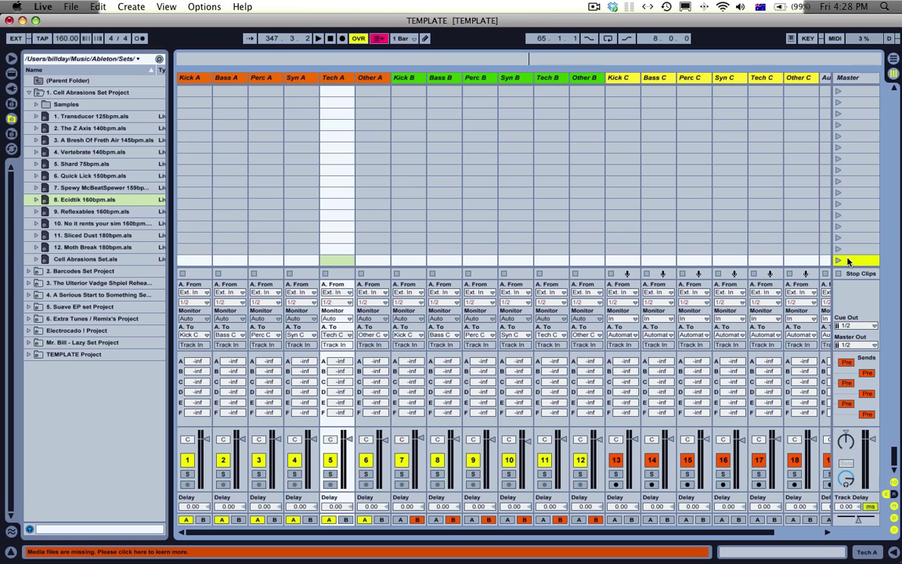
key("super+i")
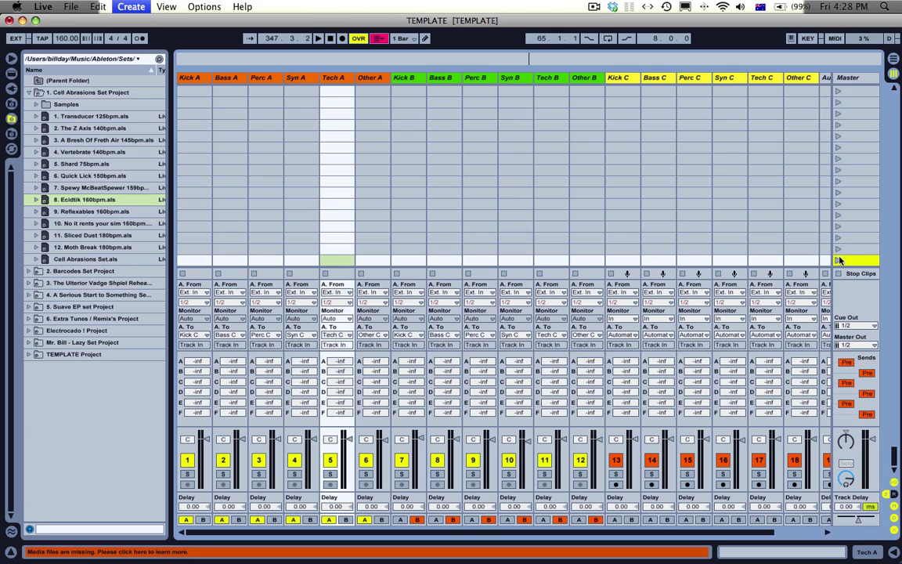
key("super+s")
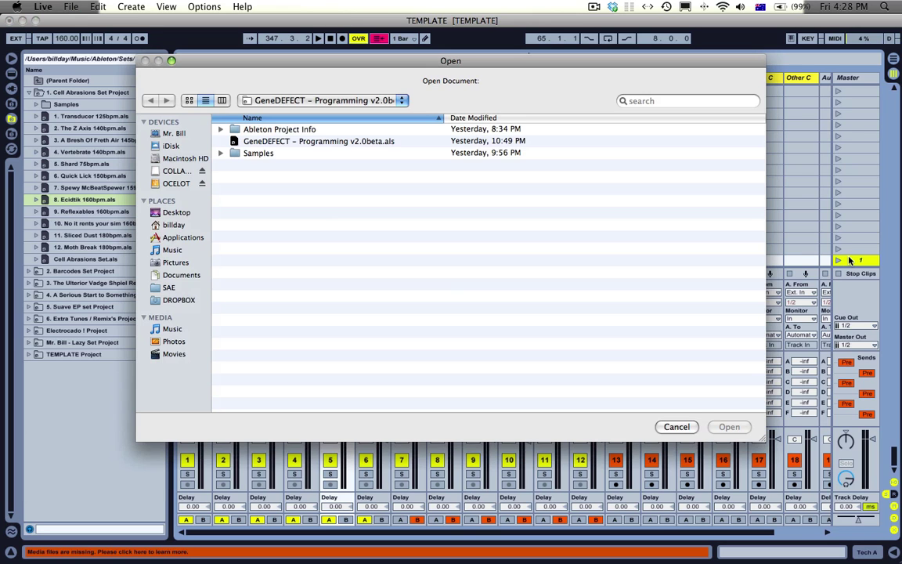
left_click(670, 426)
key("super+i")
key("super+i")
key("super+i")
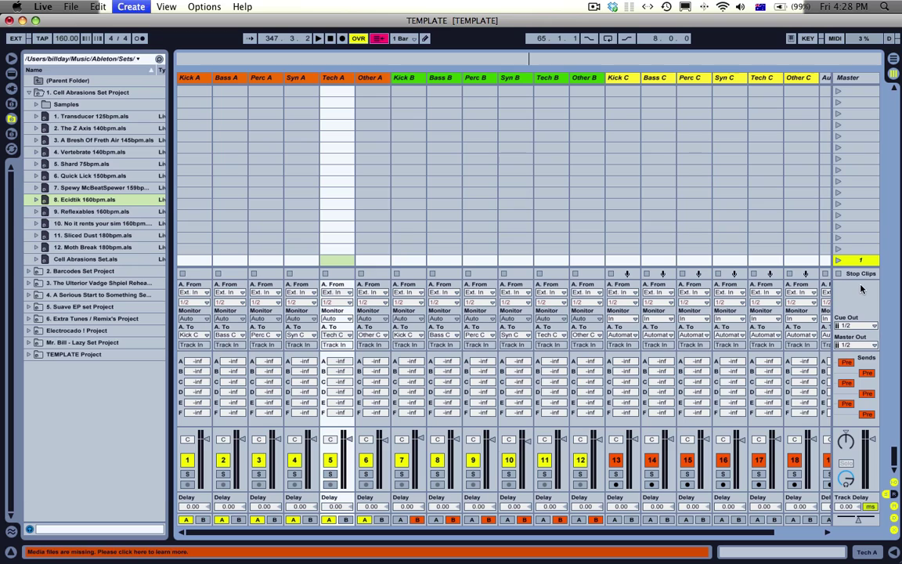
key("super+i")
key("super+i")
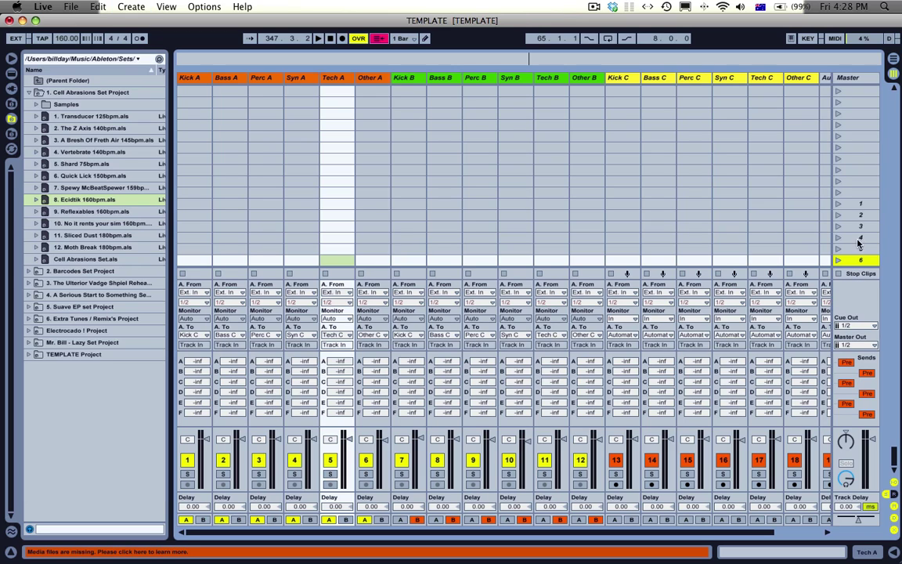
Step: Duplicate the six new scenes several times to extend the set, and return to the first scenes
left_click(861, 206, "shift")
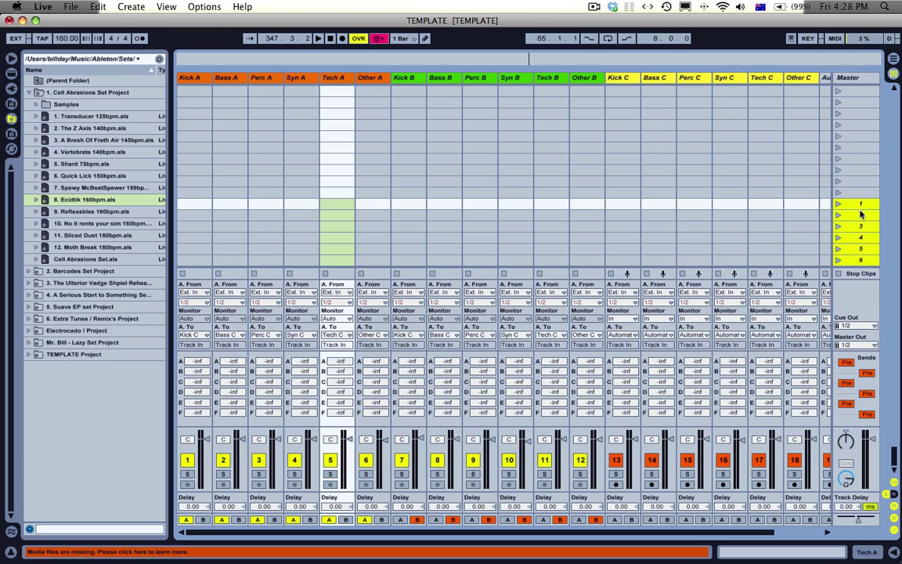
key("super+d")
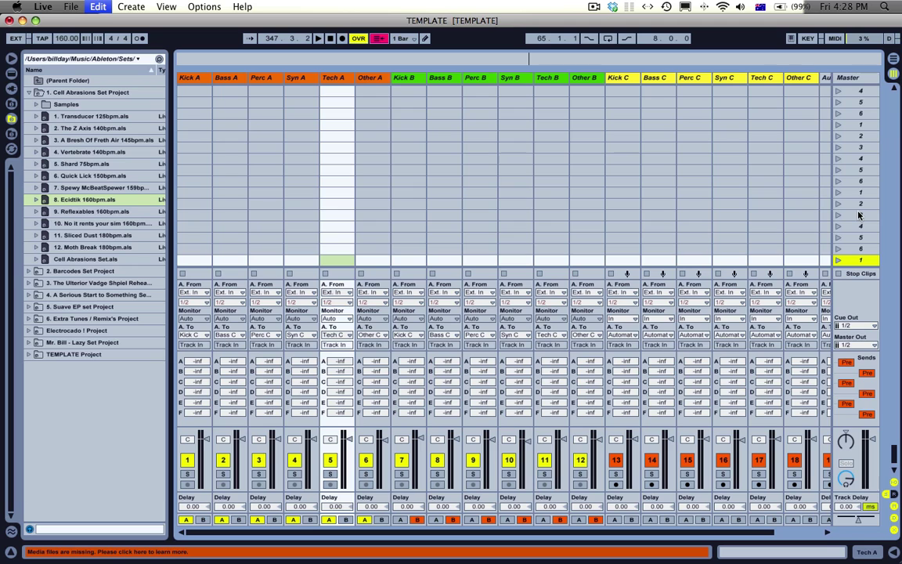
scroll(858, 215, "down", 3)
scroll(858, 214, "up", 20)
scroll(858, 215, "right", 2)
scroll(858, 213, "left", 2)
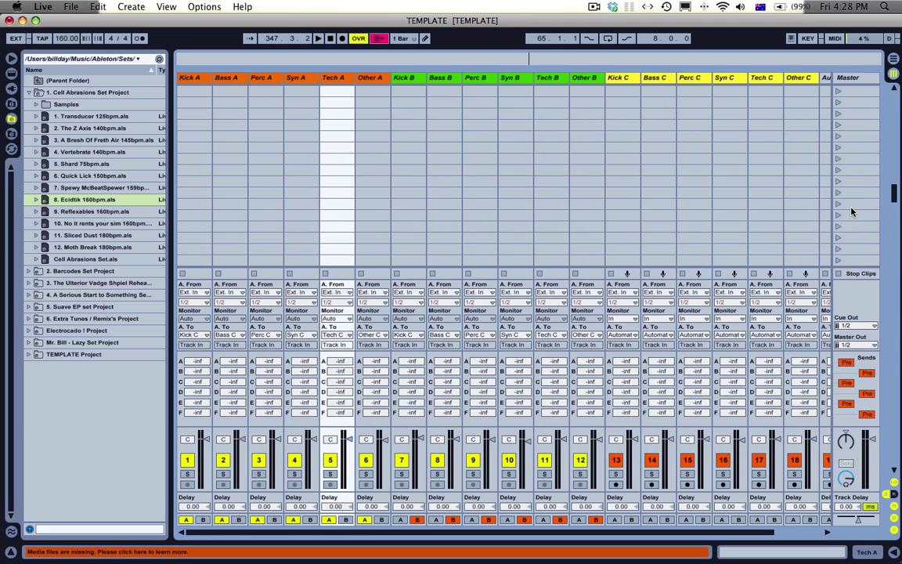
scroll(852, 212, "up", 5)
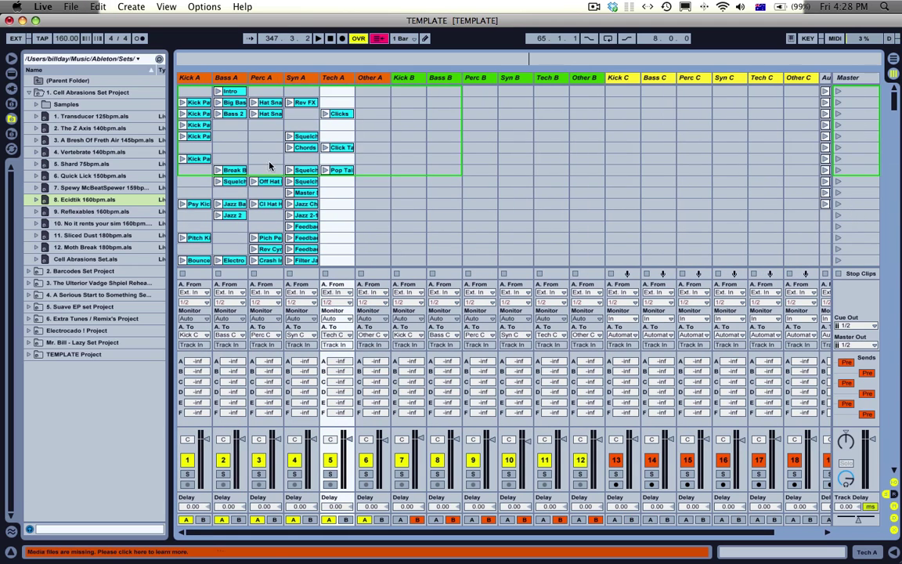
Step: Collapse the Cell Abrasions Set Project and look through the contents of 6. Extra Tunes / Remix's Project
left_click(29, 92)
key("Down")
key("Down")
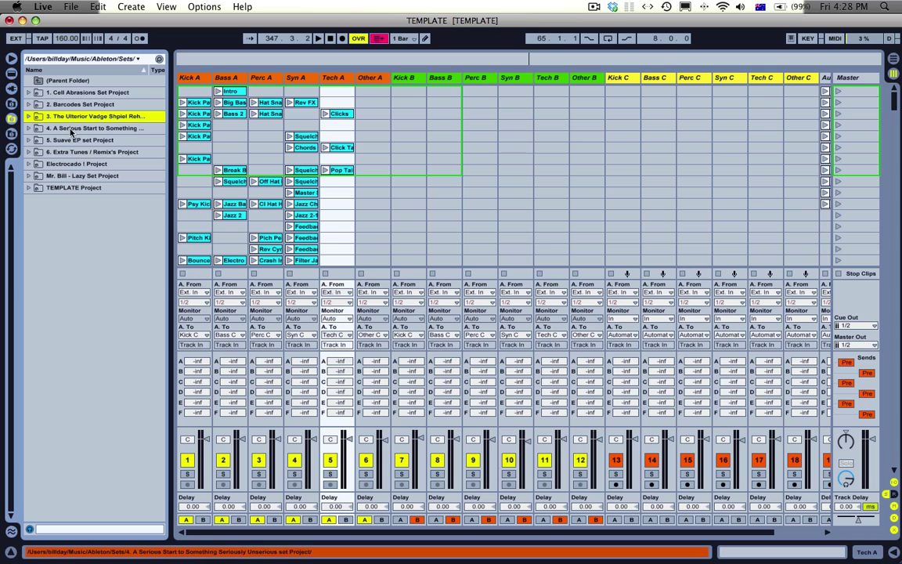
key("Down")
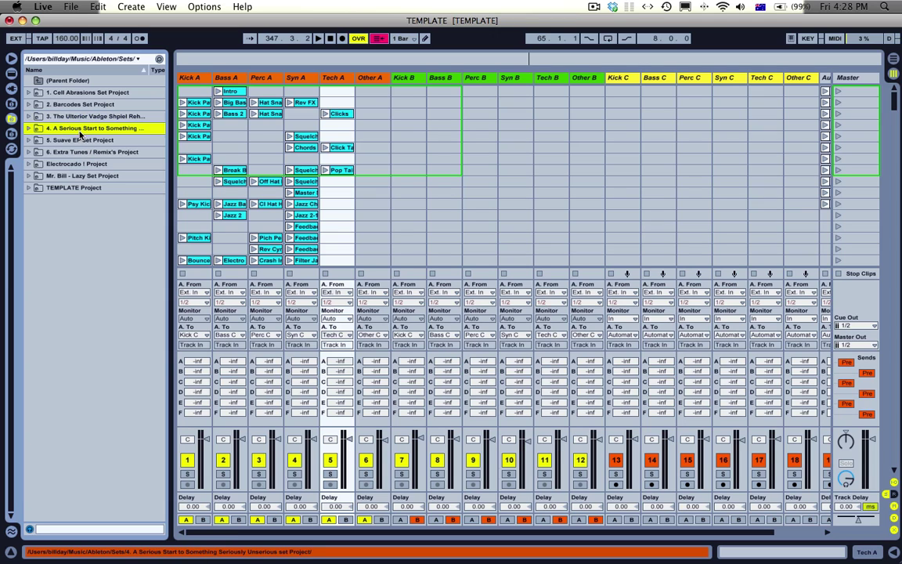
key("Down")
key("Down")
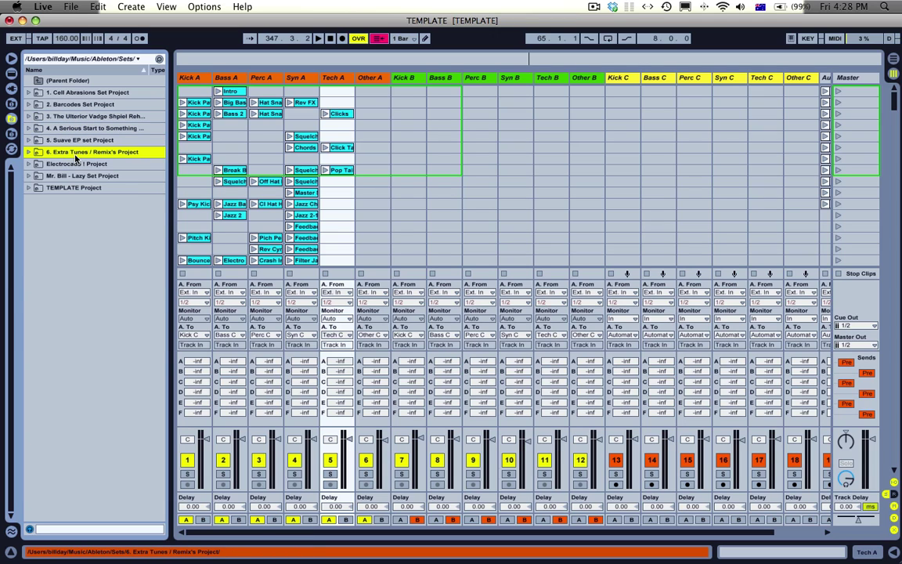
key("Right")
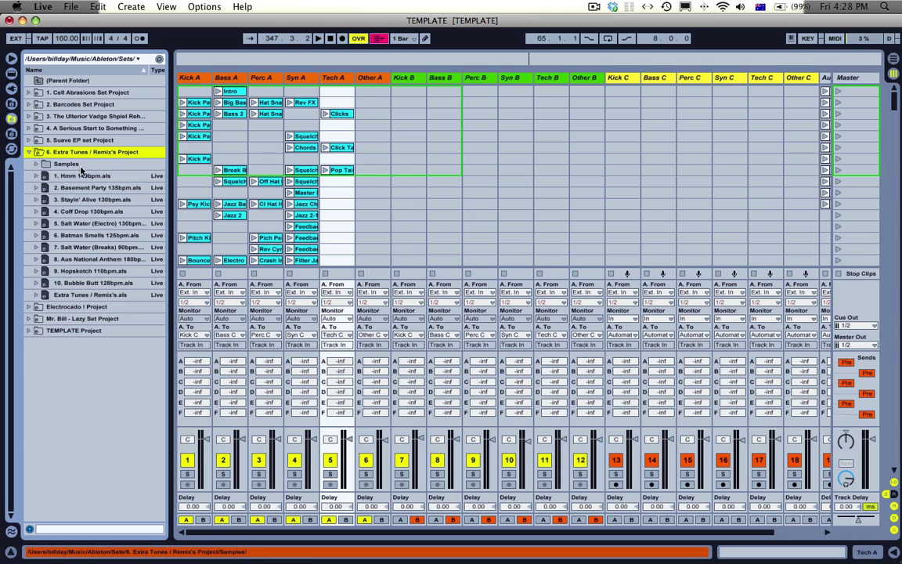
key("Left")
Step: Look inside the Electrocado ! Project and the Lazy Set Project, collapsing each one after viewing
key("Down")
key("Right")
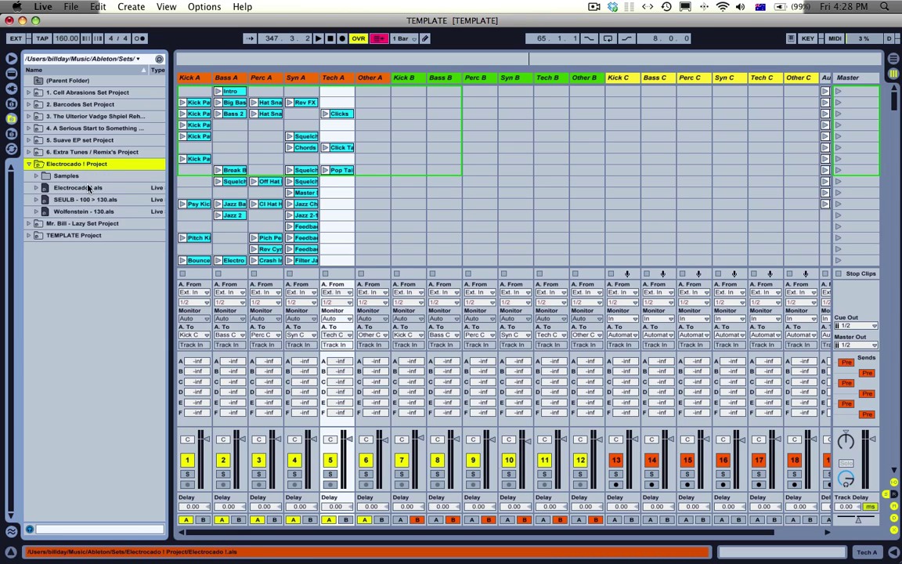
key("Left")
key("Down")
key("Right")
key("Left")
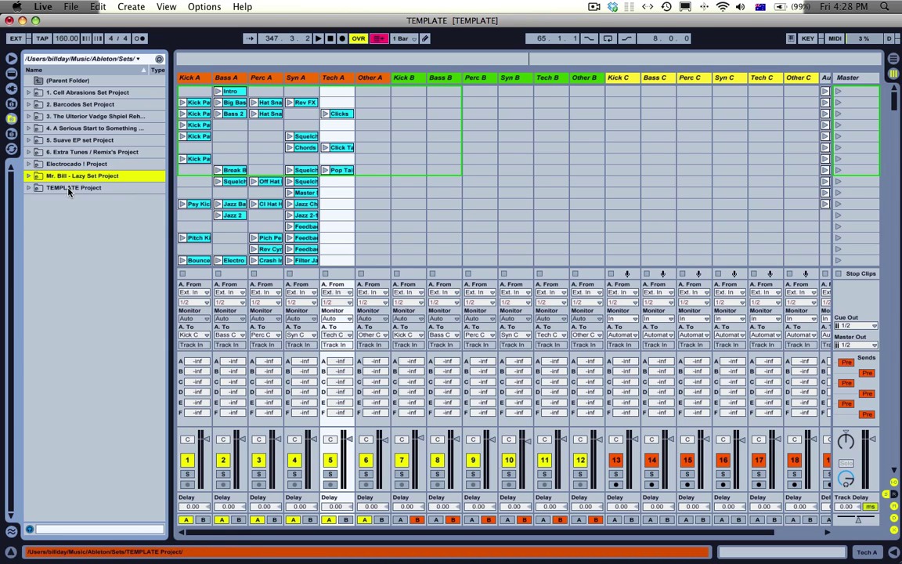
Step: View the contents of the TEMPLATE Project and check the Lazy Set Project again, leaving both collapsed
key("Down")
key("Right")
key("Left")
key("Up")
key("Right")
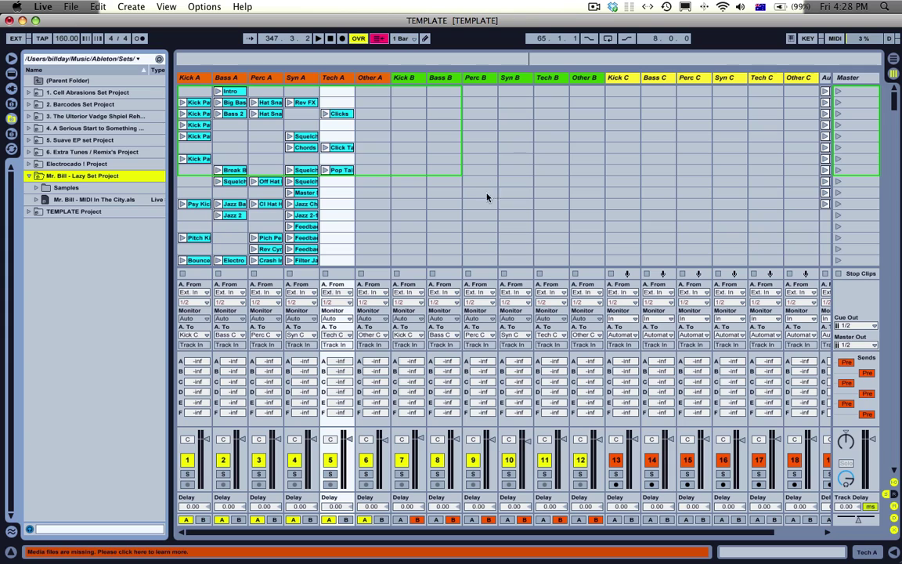
key("Left")
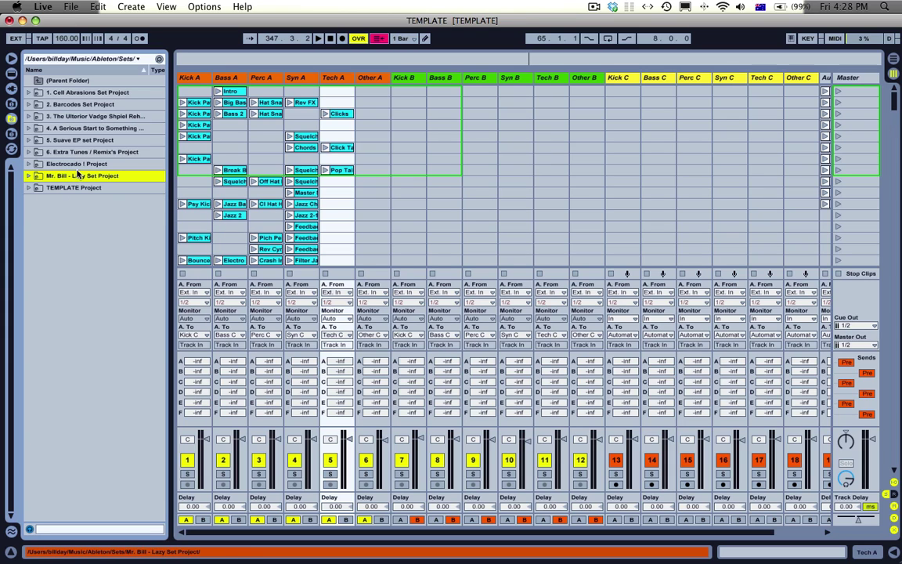
key("Up")
Step: Select the 1. Cell Abrasions Set Project and compare the song clips on the A tracks with those on the B tracks below
left_click(59, 93)
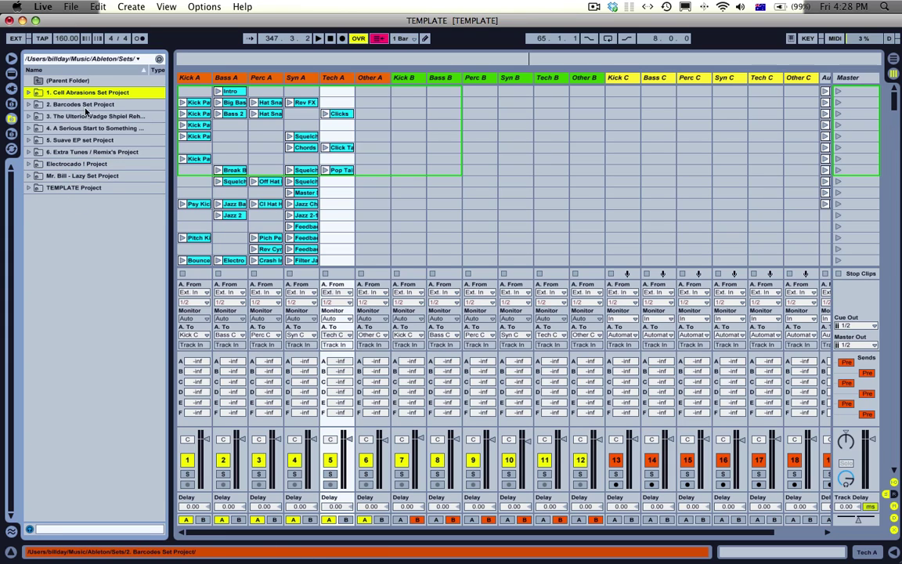
left_click(414, 150)
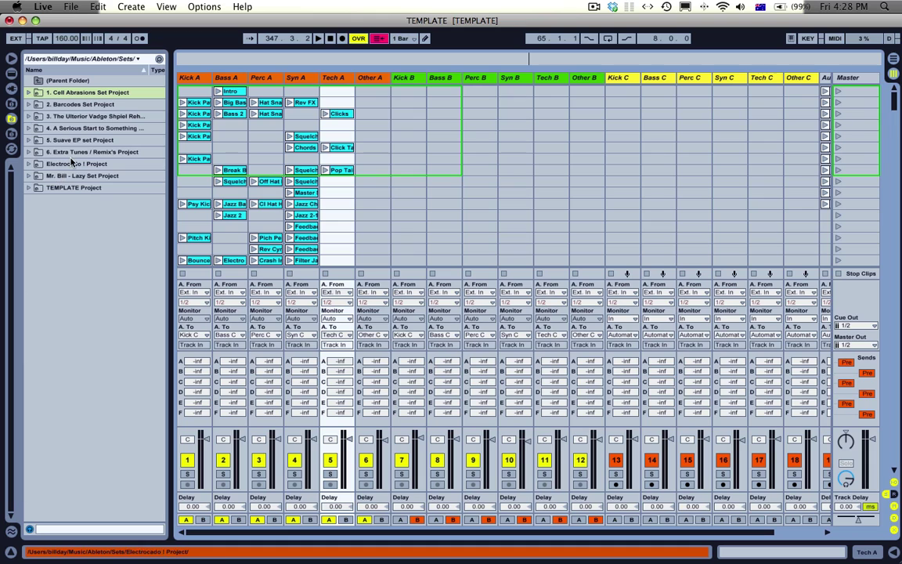
scroll(321, 158, "down", 8)
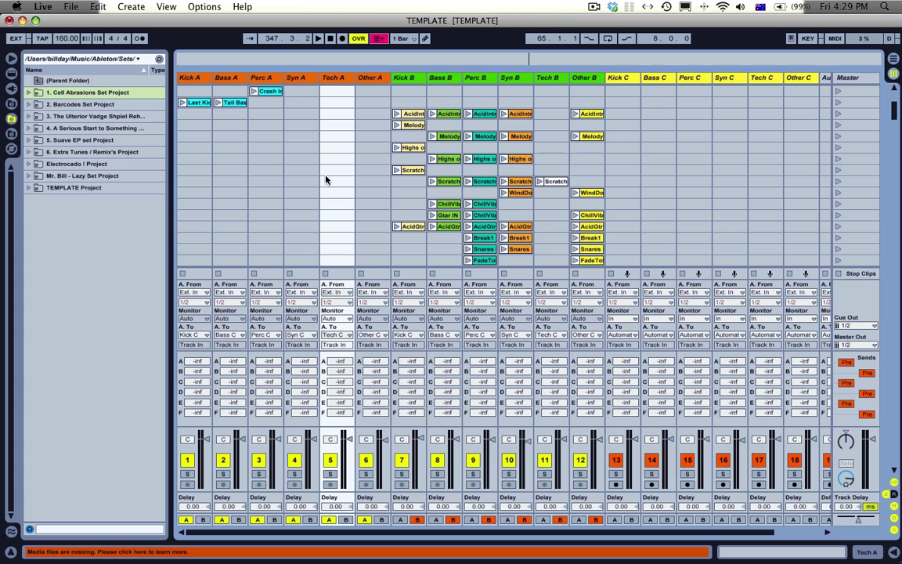
scroll(327, 179, "up", 8)
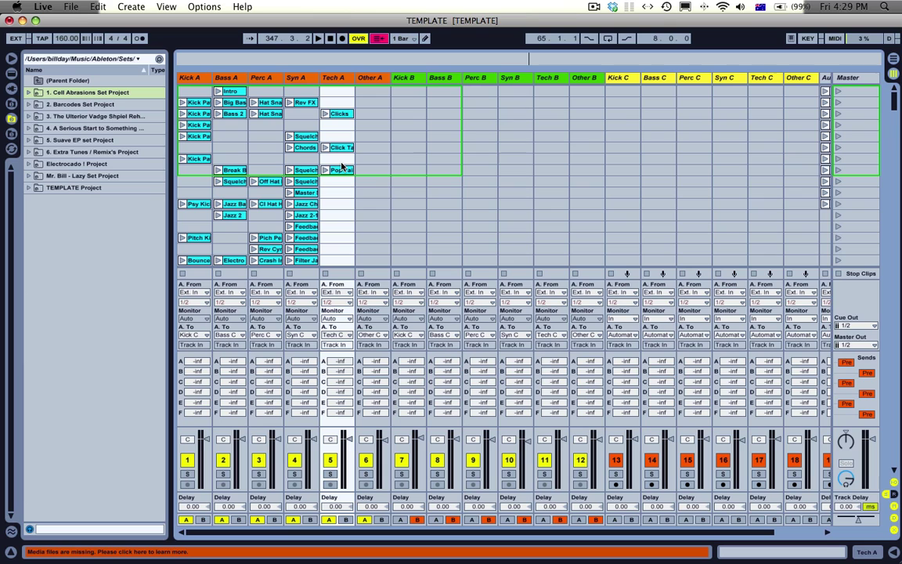
scroll(501, 188, "down", 6)
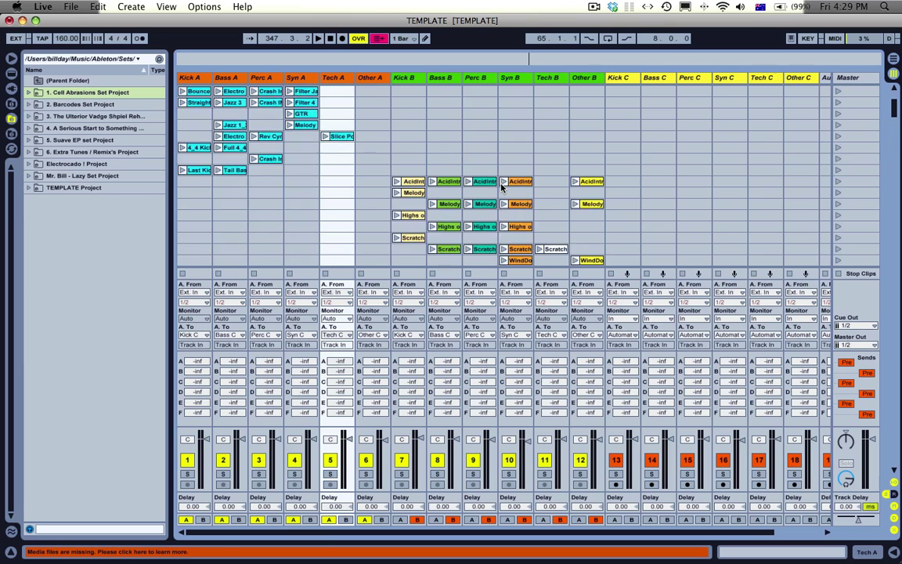
scroll(382, 167, "up", 6)
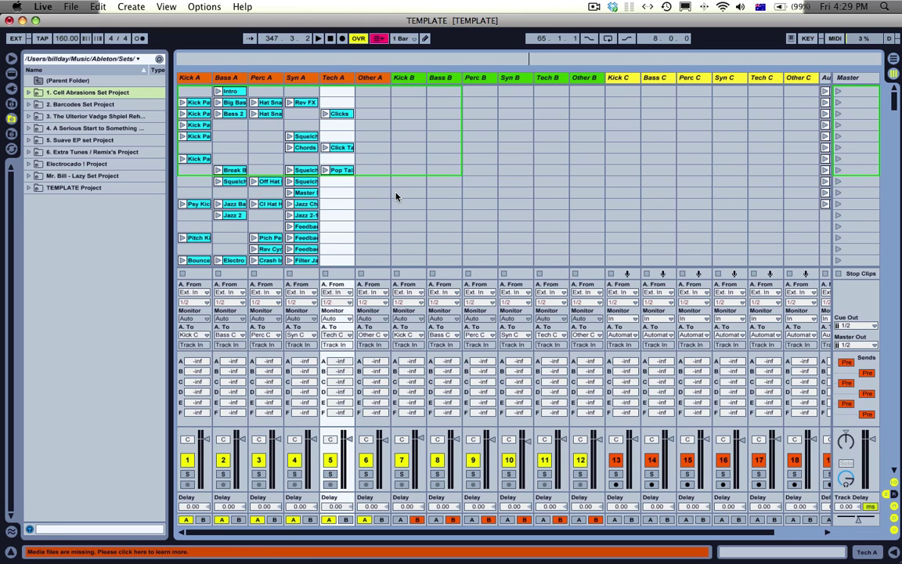
scroll(397, 195, "down", 6)
scroll(403, 172, "right", 3)
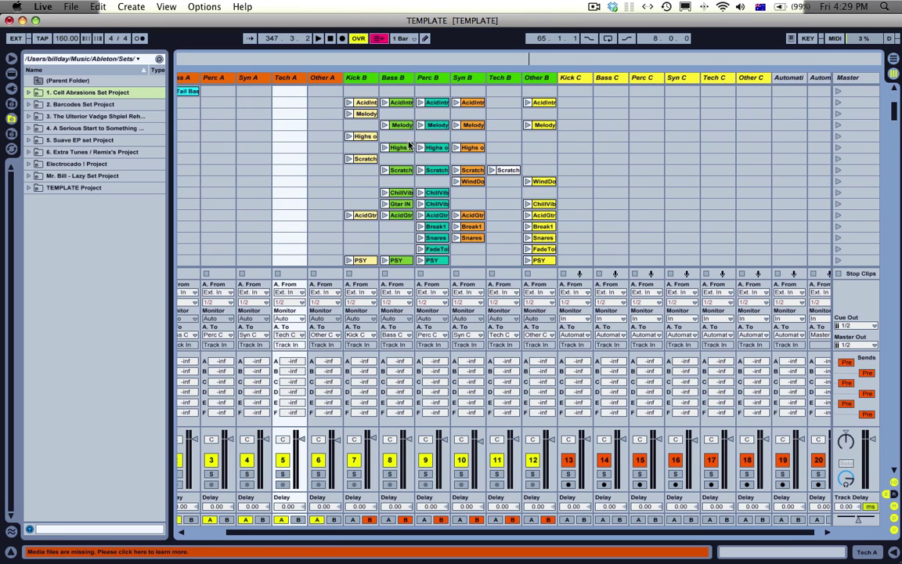
scroll(359, 165, "up", 6)
scroll(359, 165, "left", 3)
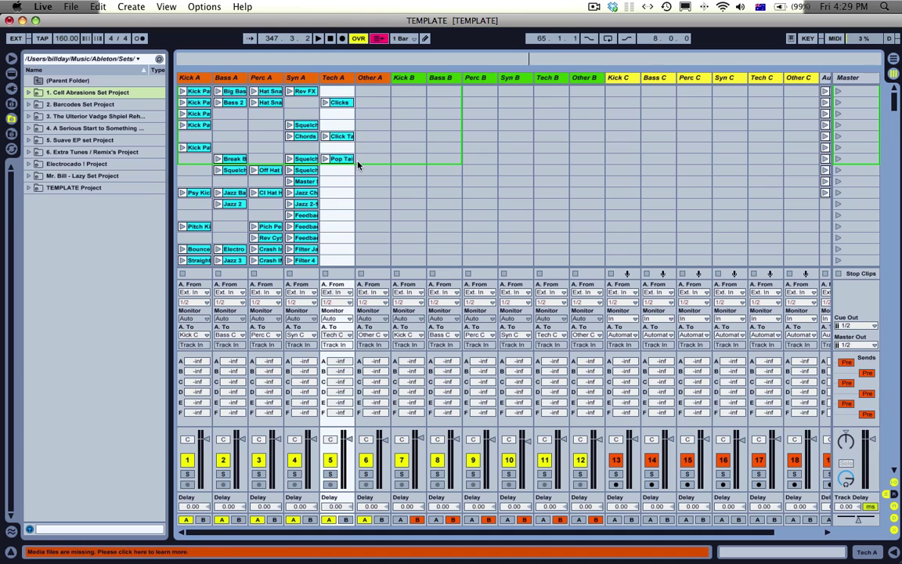
scroll(358, 164, "up", 1)
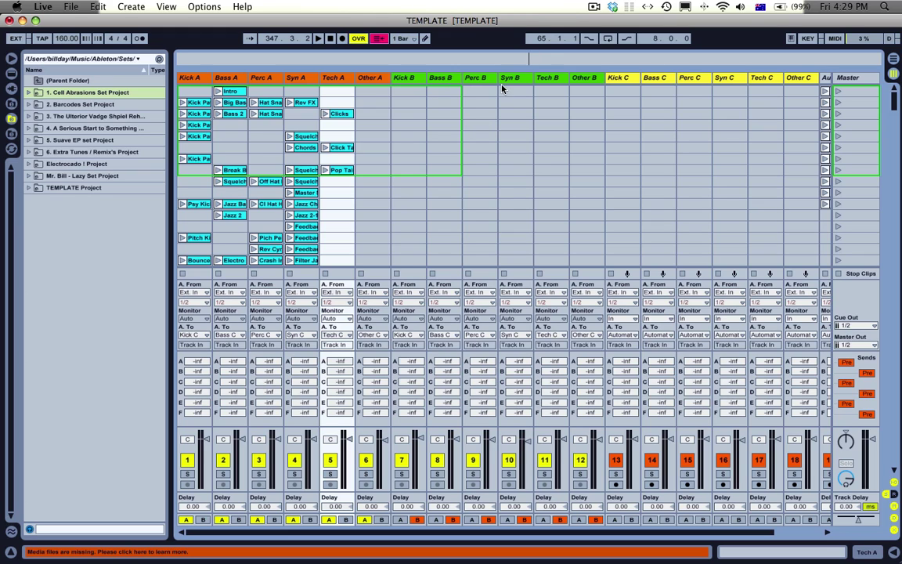
Step: Select the TEMPLATE Project in the list of Live set projects
left_click(95, 188)
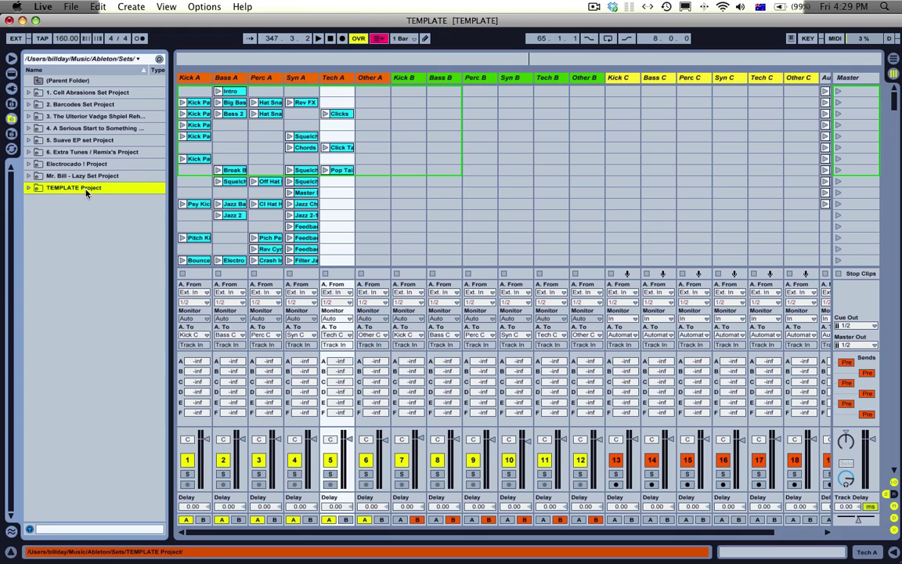